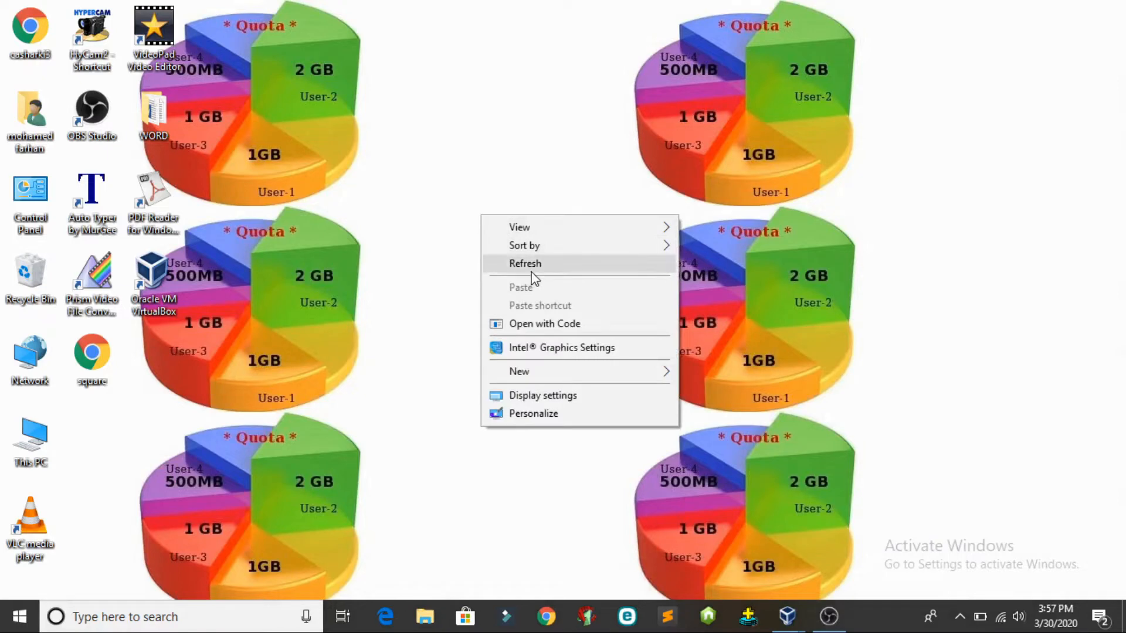
Refresh the desktop, dismiss the expired ESET licence notice, and run cmd from the Run box
{"action": "left_click", "coordinate": [524, 269]}
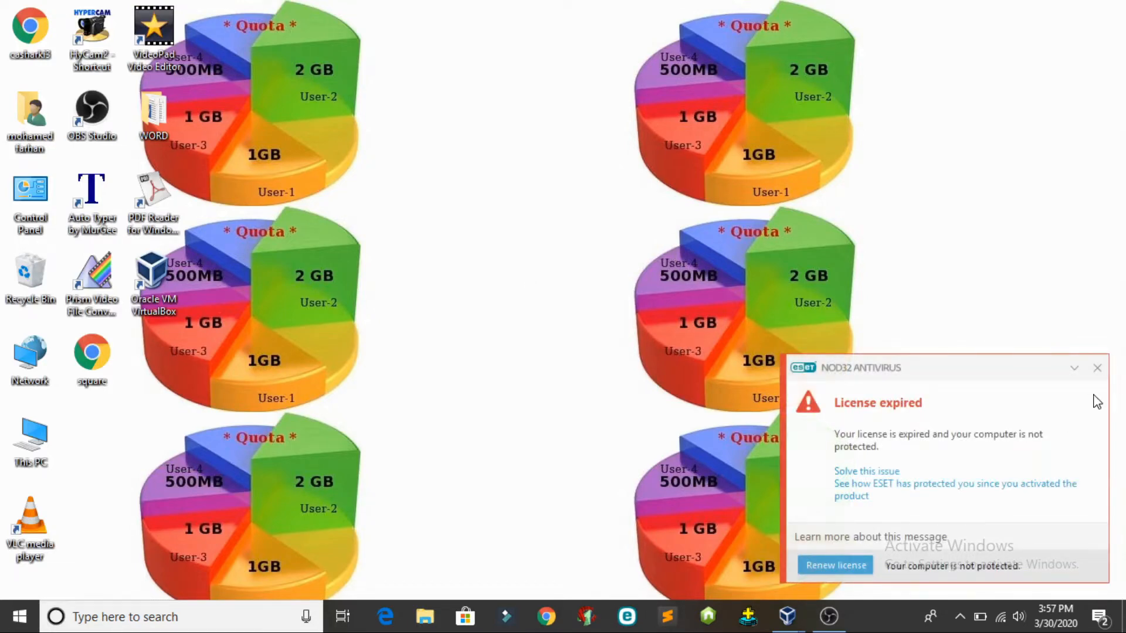
{"action": "left_click", "coordinate": [1097, 368]}
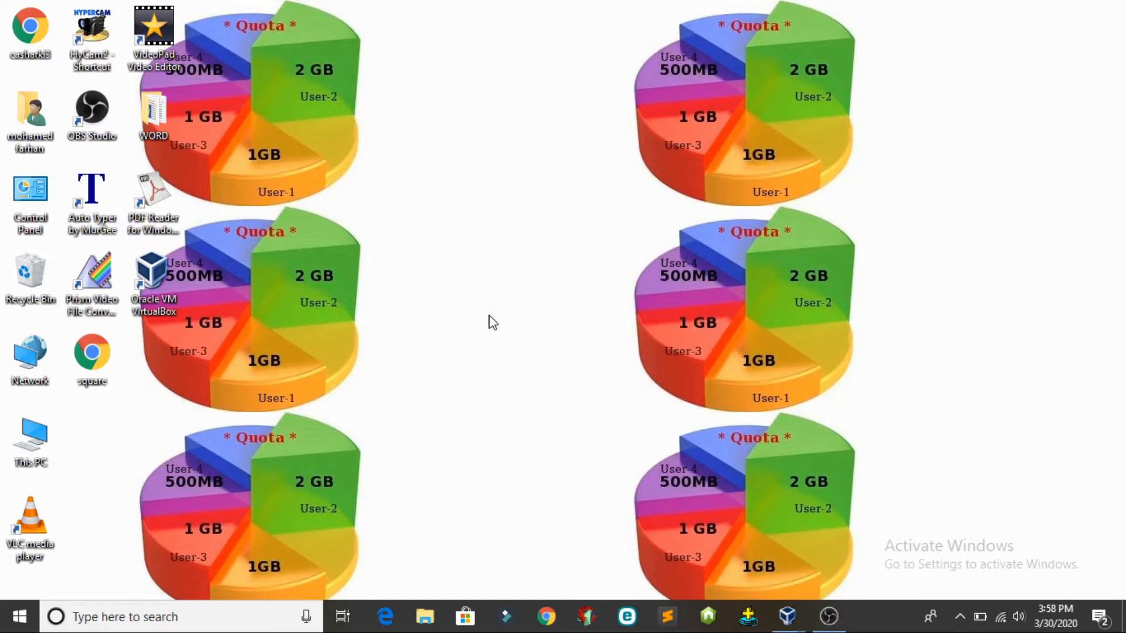
{"action": "key", "text": "super+r"}
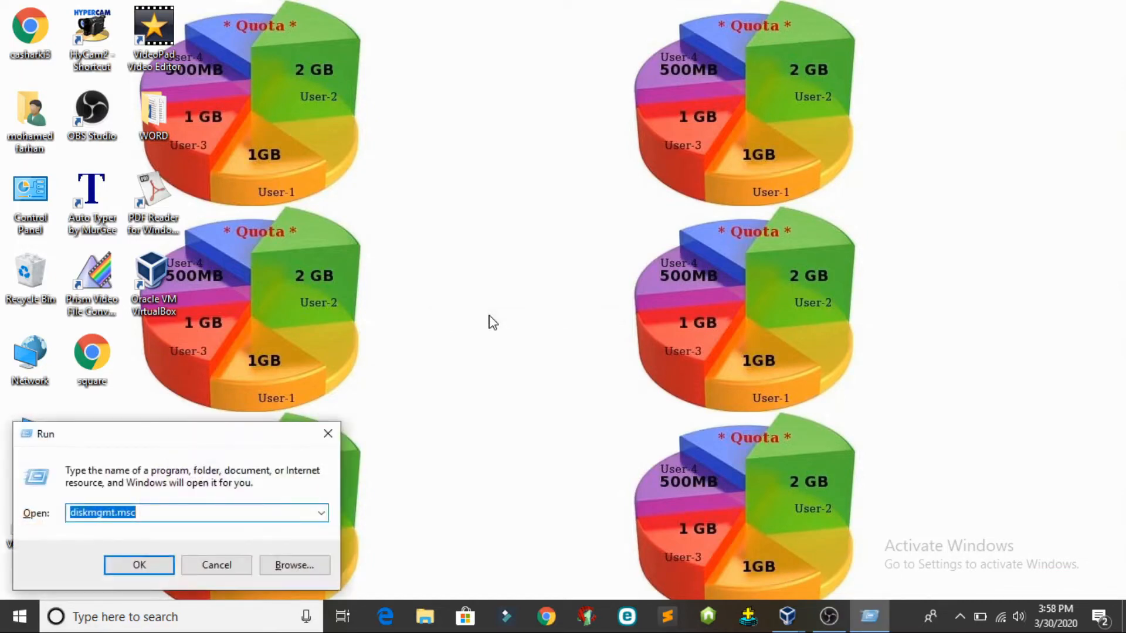
{"action": "key", "text": "BackSpace"}
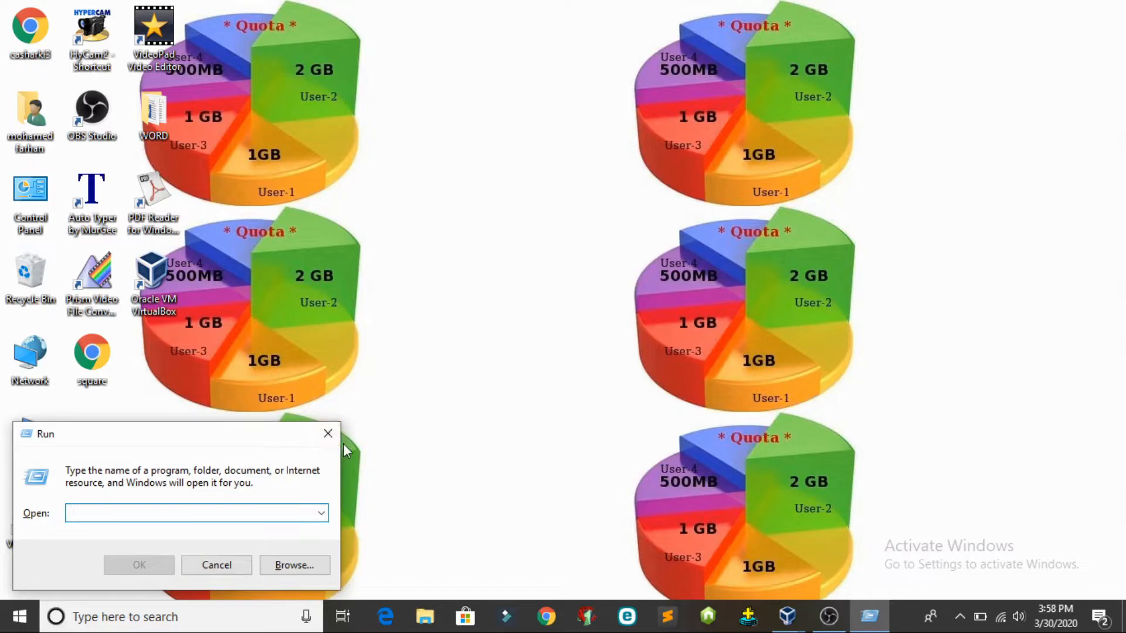
{"action": "type", "text": "cmd"}
{"action": "key", "text": "Return"}
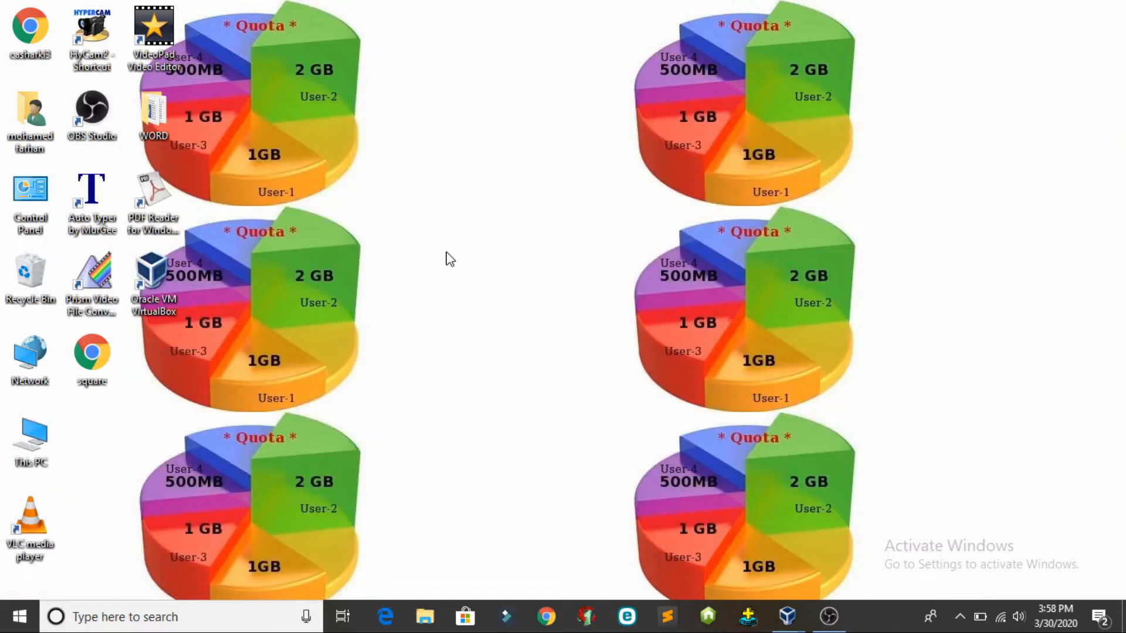
Start a Notepad note headed 'disk quota' and zoom the text to about 410% or more
{"action": "left_click", "coordinate": [935, 278]}
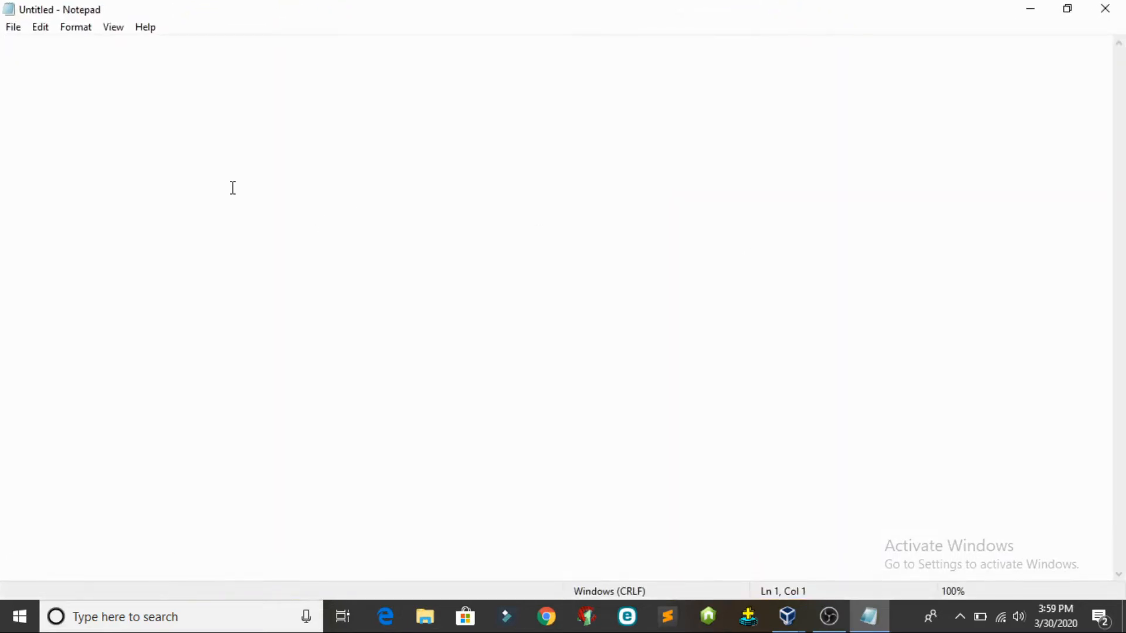
{"action": "type", "text": "disk quota"}
{"action": "key", "text": "ctrl+a"}
{"action": "key", "text": "BackSpace"}
{"action": "key", "text": "ctrl+z"}
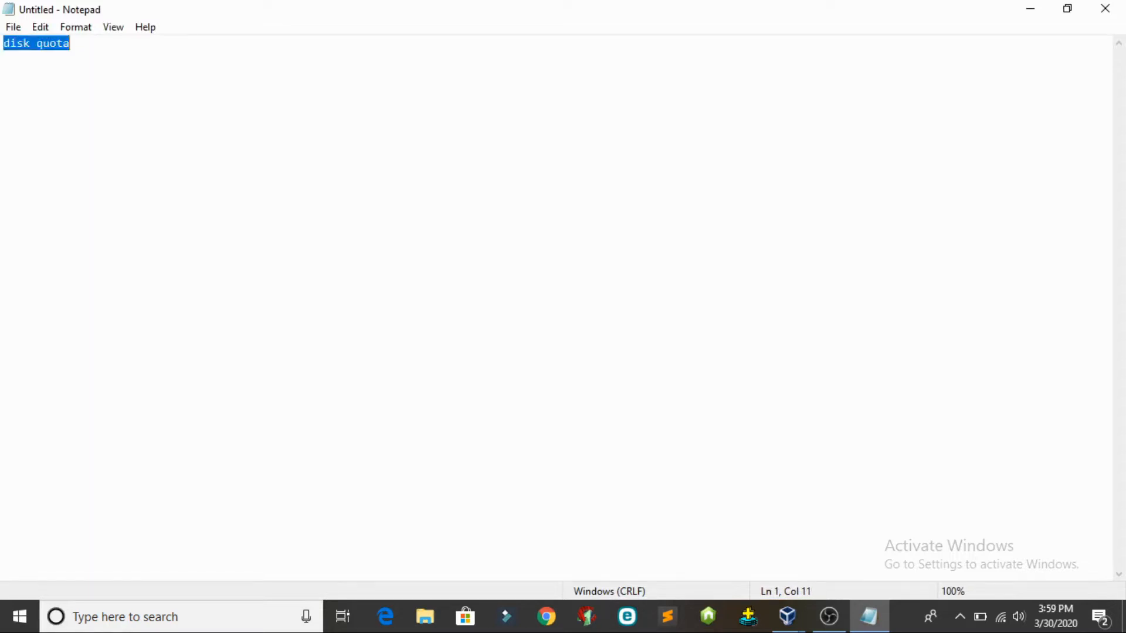
{"action": "key", "text": "ctrl+plus"}
{"action": "key", "text": "ctrl+plus"}
{"action": "key", "text": "ctrl+plus"}
{"action": "key", "text": "ctrl+plus"}
{"action": "key", "text": "ctrl+plus"}
{"action": "key", "text": "ctrl+plus"}
{"action": "key", "text": "ctrl+plus"}
{"action": "key", "text": "ctrl+plus"}
{"action": "key", "text": "ctrl+plus"}
{"action": "key", "text": "ctrl+plus"}
{"action": "key", "text": "ctrl+plus"}
{"action": "key", "text": "ctrl+plus"}
{"action": "key", "text": "ctrl+plus"}
{"action": "key", "text": "ctrl+plus"}
{"action": "key", "text": "ctrl+plus"}
{"action": "key", "text": "ctrl+plus"}
{"action": "key", "text": "ctrl+plus"}
{"action": "key", "text": "ctrl+plus"}
{"action": "key", "text": "ctrl+plus"}
{"action": "key", "text": "ctrl+plus"}
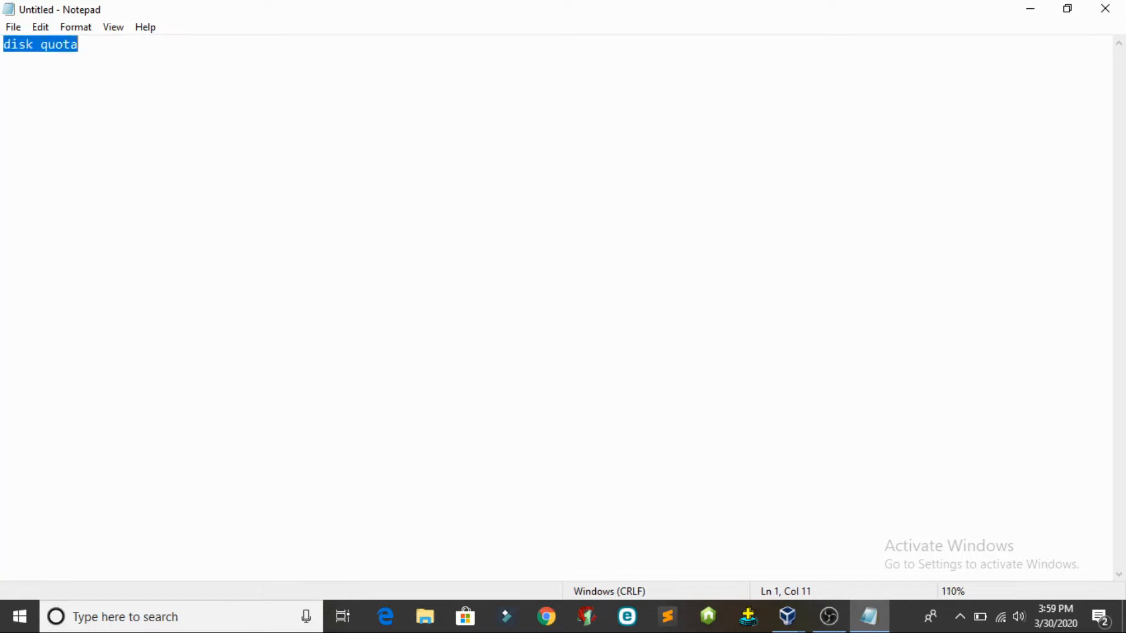
{"action": "key", "text": "ctrl+plus"}
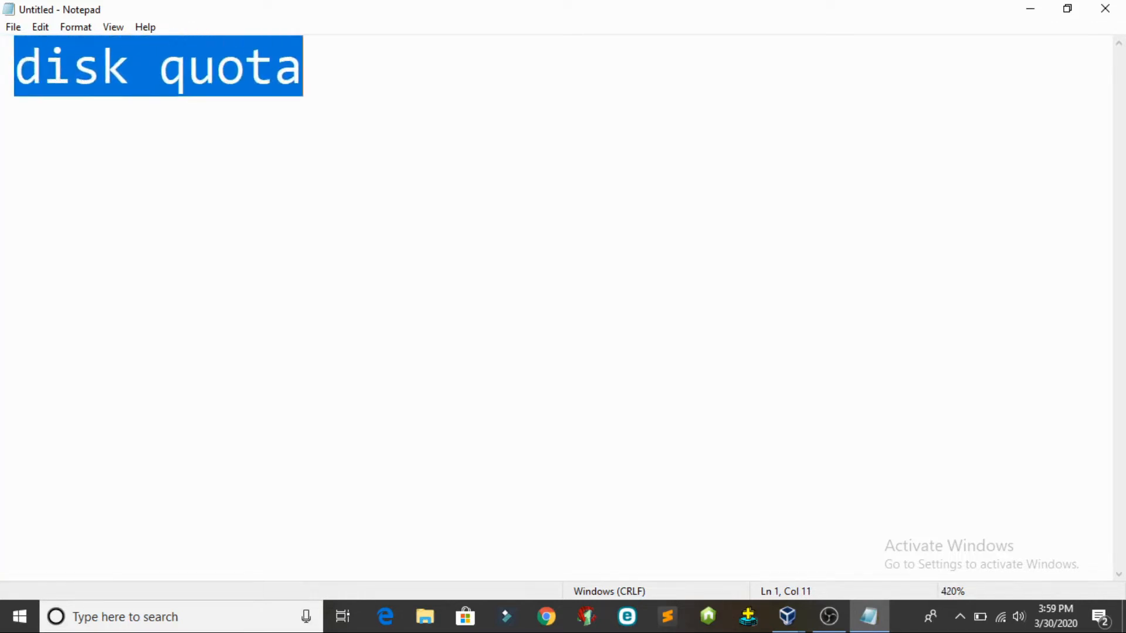
{"action": "left_click", "coordinate": [350, 85]}
Add the lines 'disk = space', 'quota =limit' and 'space limit' below the heading
{"action": "key", "text": "Return"}
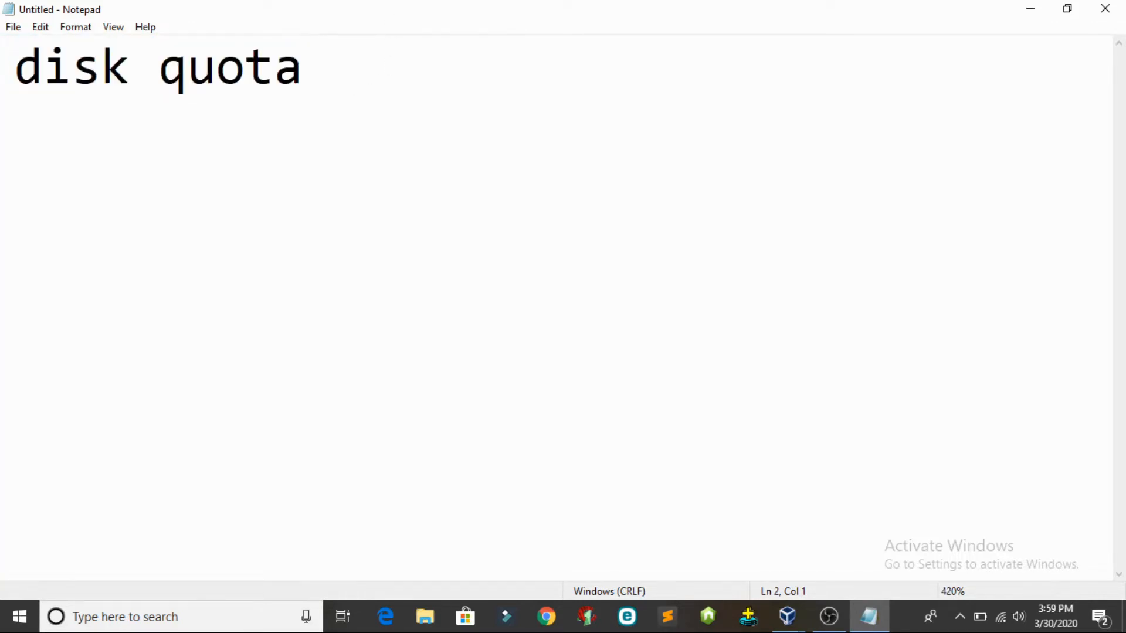
{"action": "type", "text": "disk "}
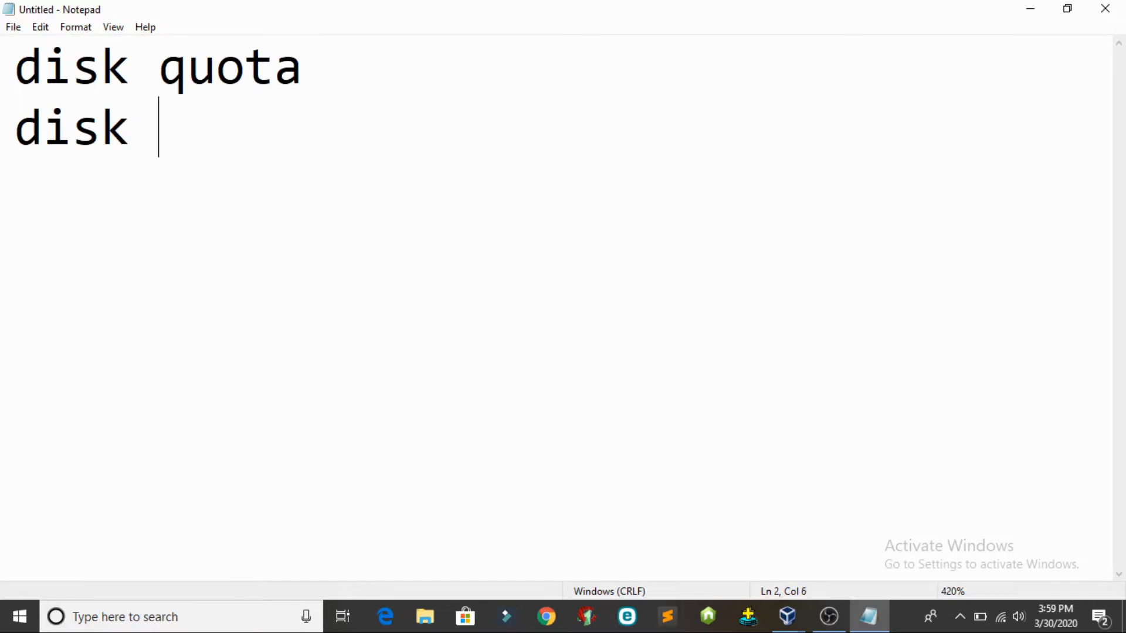
{"action": "type", "text": "= spa"}
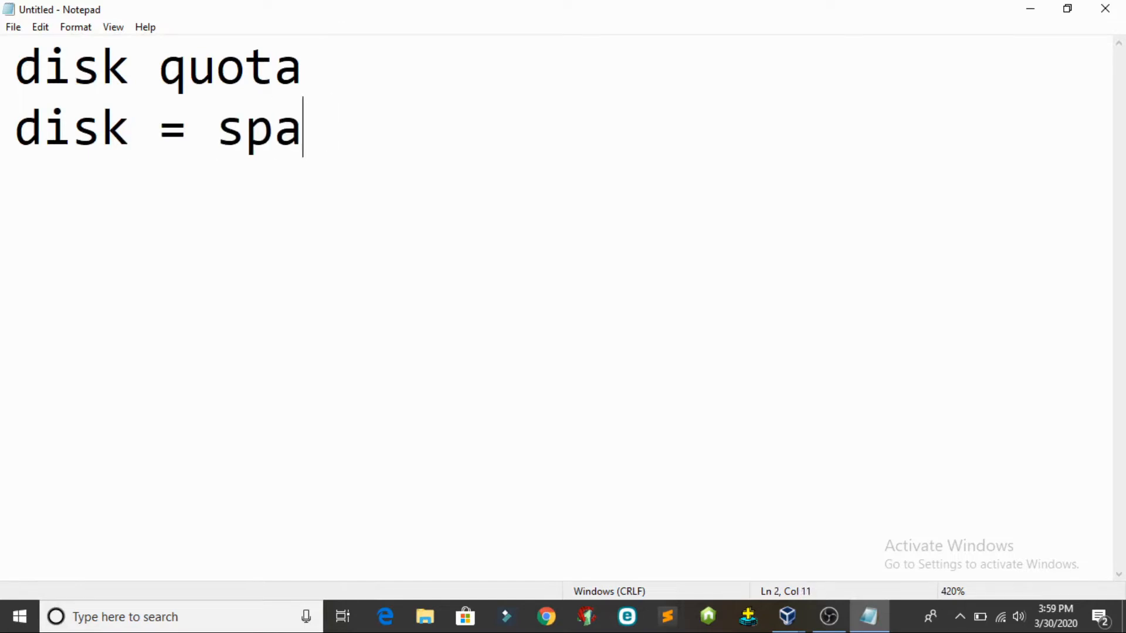
{"action": "type", "text": "ce"}
{"action": "key", "text": "Return"}
{"action": "type", "text": "quot"}
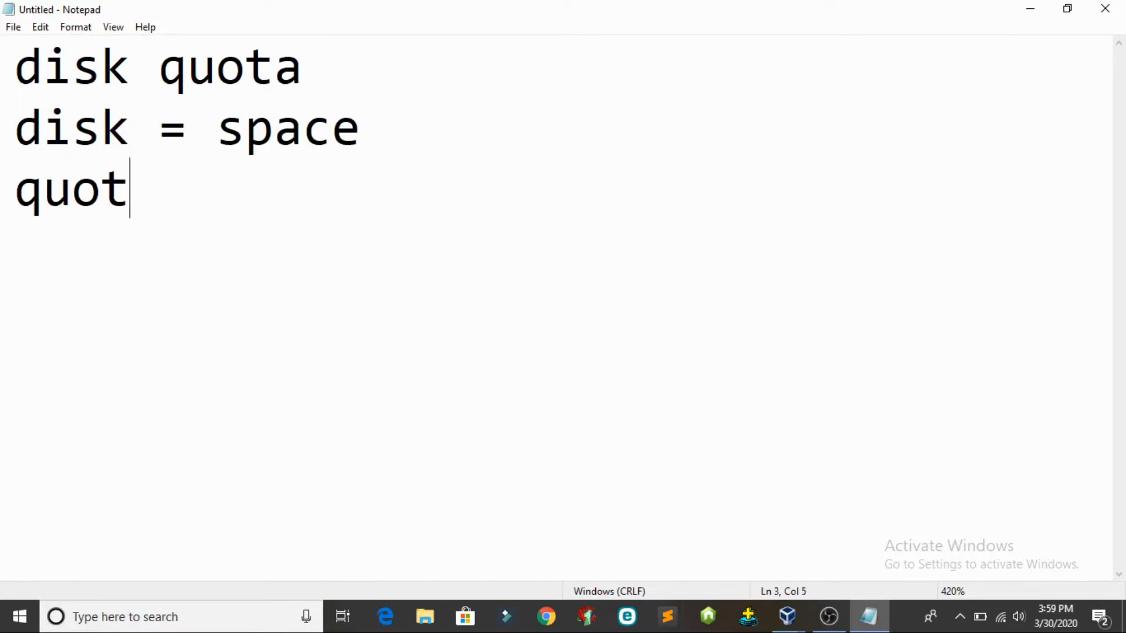
{"action": "type", "text": "a =lim"}
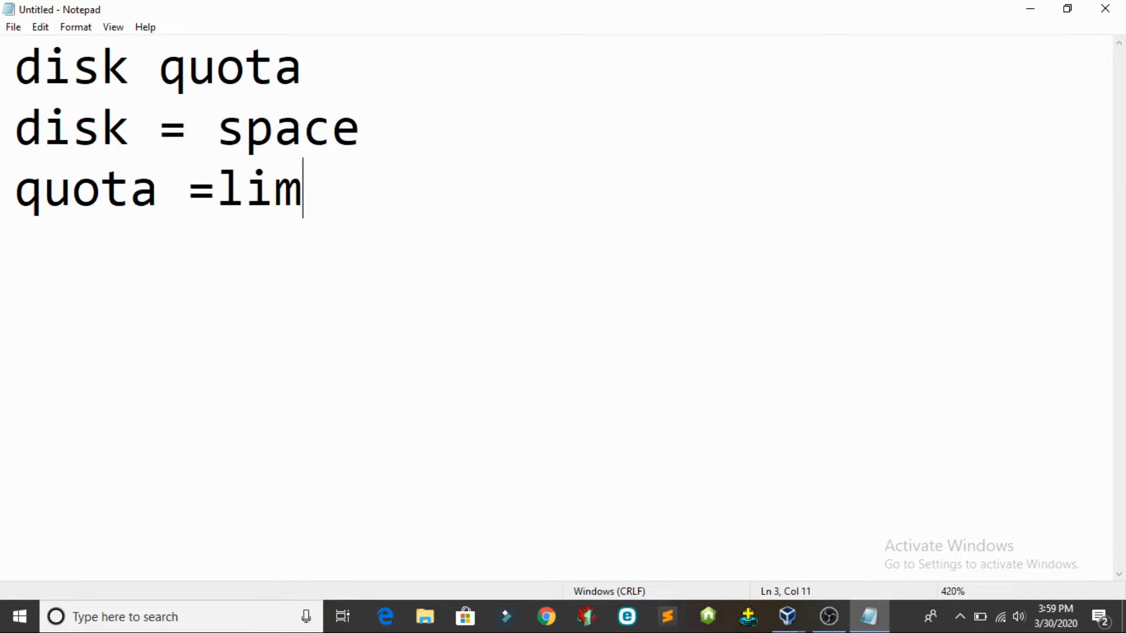
{"action": "type", "text": "it"}
{"action": "key", "text": "Return"}
{"action": "key", "text": "Return"}
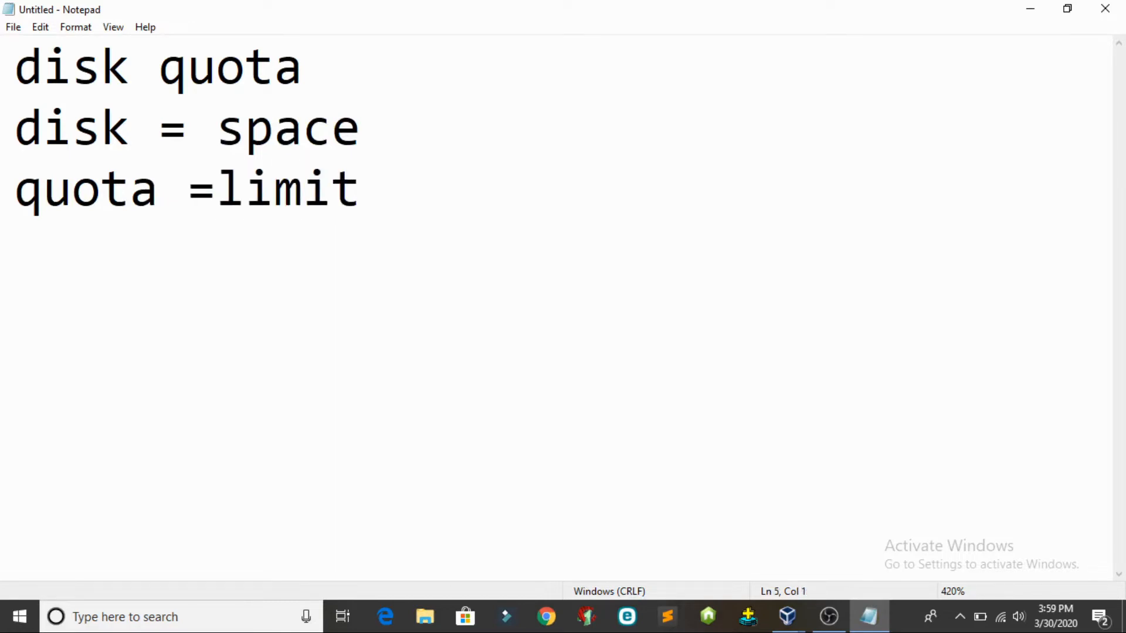
{"action": "type", "text": "space "}
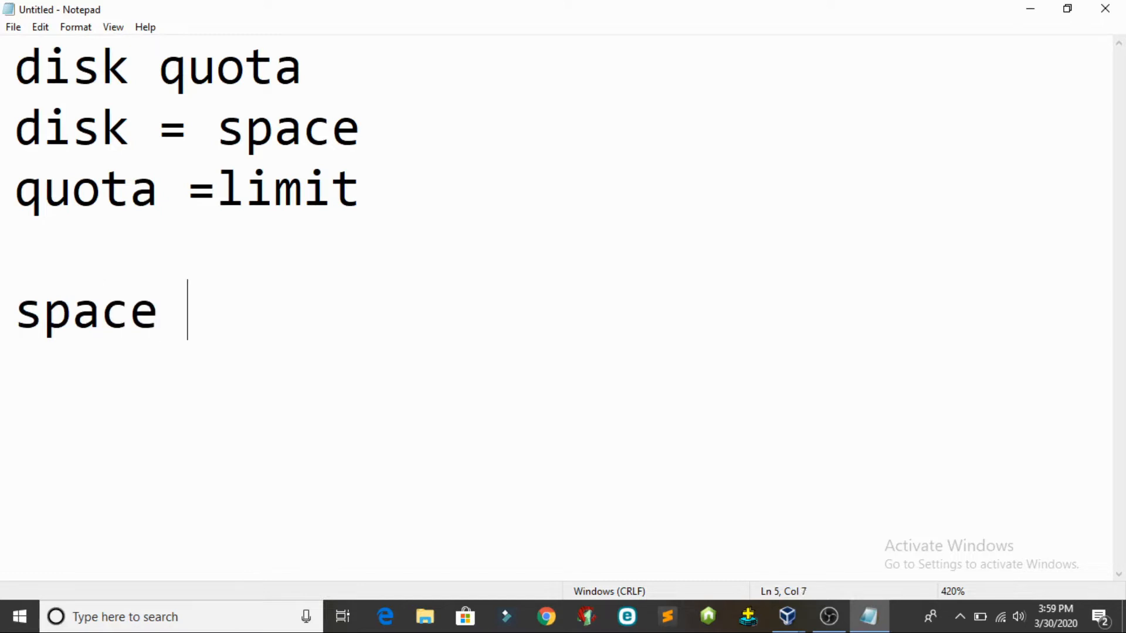
{"action": "type", "text": ";"}
{"action": "key", "text": "BackSpace"}
{"action": "type", "text": "limit"}
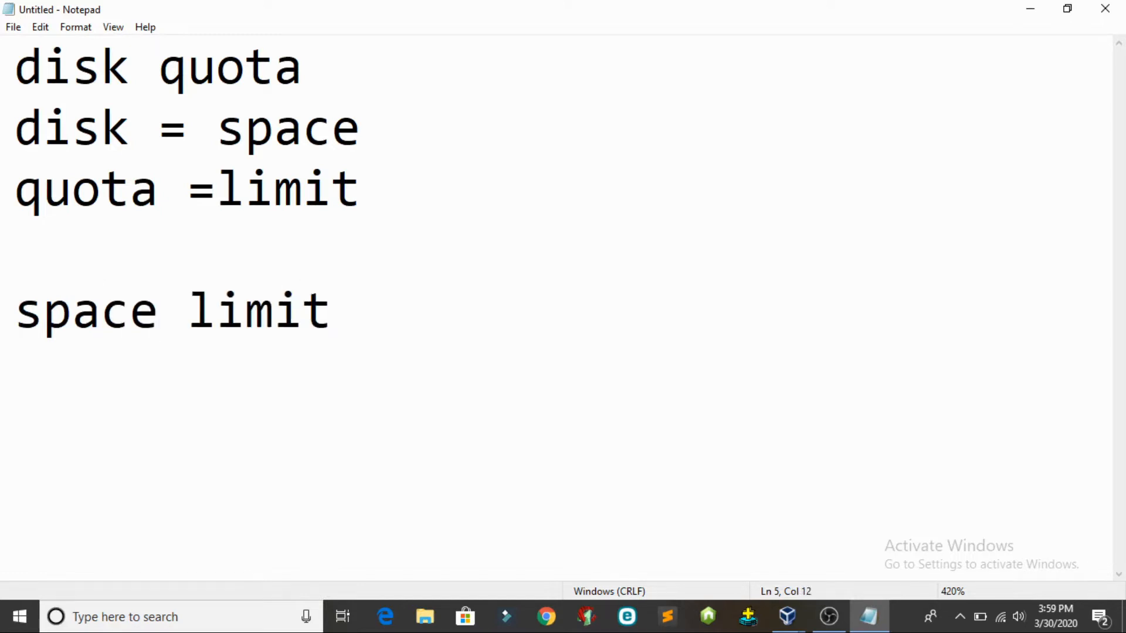
Highlight parts of the notes such as the 'space limit' line, then minimize Notepad
{"action": "left_click", "coordinate": [349, 85]}
{"action": "left_click_drag", "start_coordinate": [350, 85], "coordinate": [253, 88]}
{"action": "left_click_drag", "start_coordinate": [364, 306], "coordinate": [8, 304]}
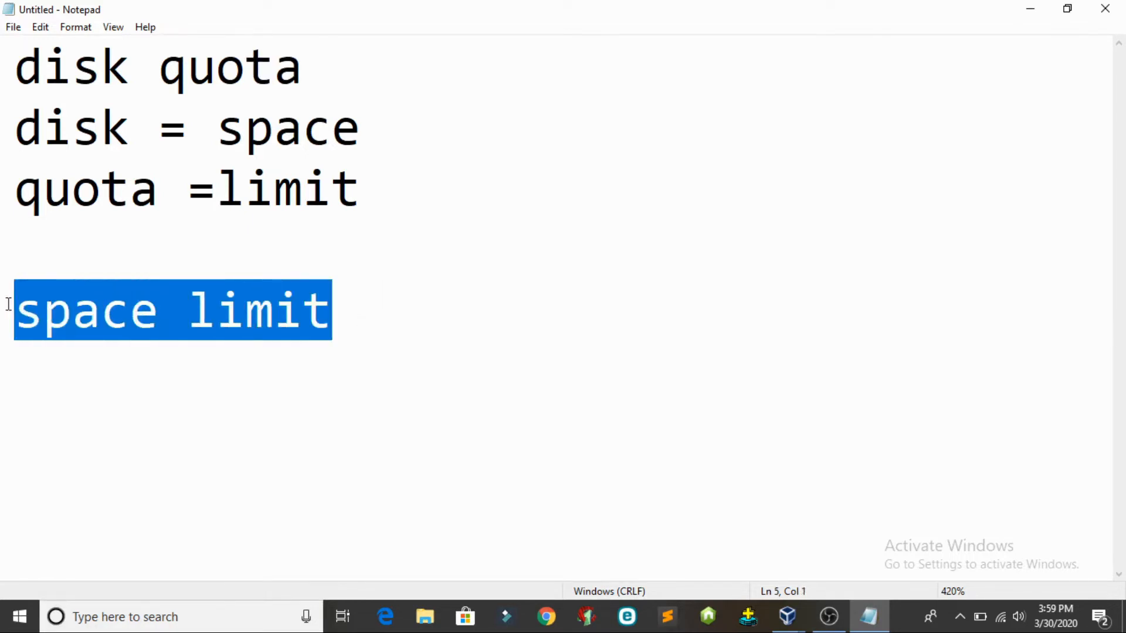
{"action": "left_click", "coordinate": [302, 317]}
{"action": "left_click", "coordinate": [363, 324]}
{"action": "double_click", "coordinate": [339, 318]}
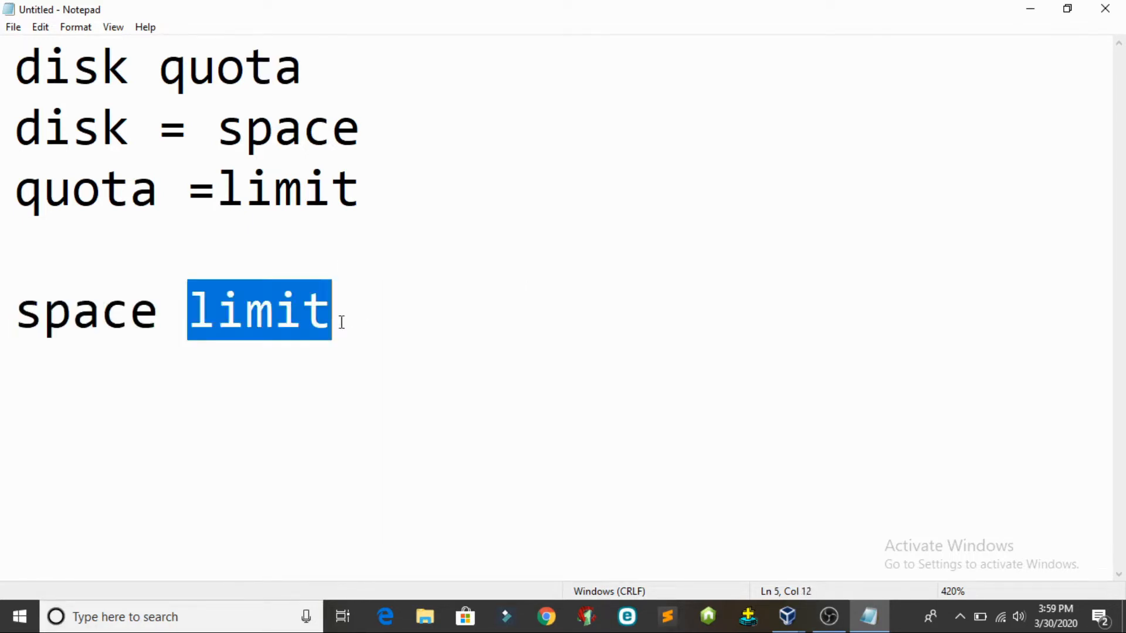
{"action": "left_click_drag", "start_coordinate": [339, 319], "coordinate": [1, 319]}
{"action": "left_click", "coordinate": [436, 312]}
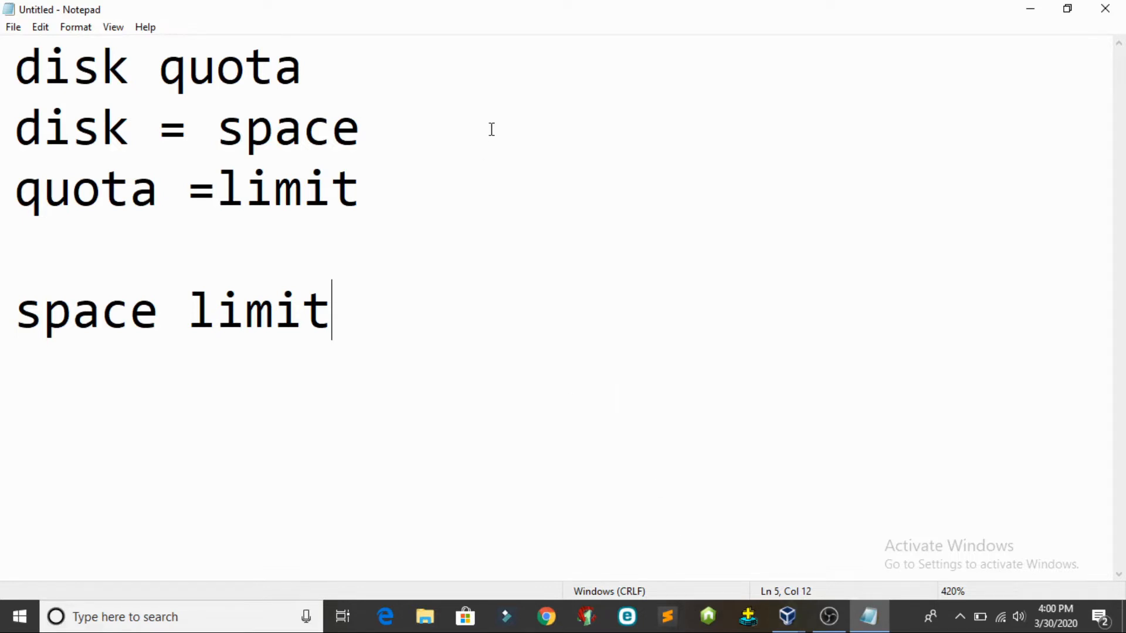
{"action": "left_click", "coordinate": [1030, 8]}
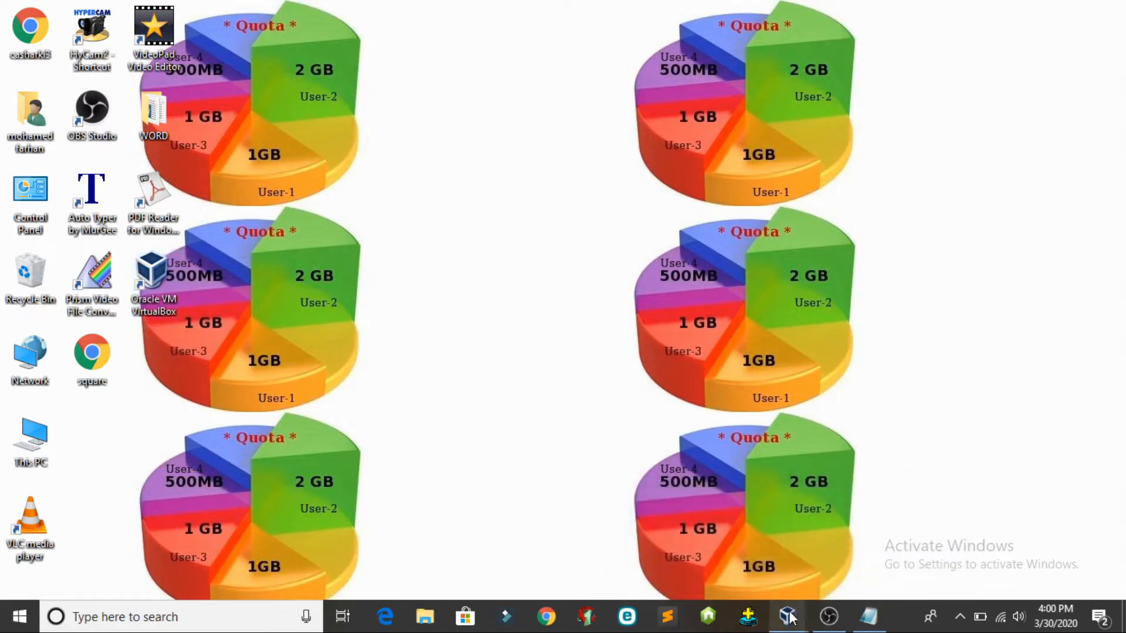
Switch to the running server 1 VM, then briefly open and close This PC in the guest
{"action": "mouse_move", "coordinate": [787, 616]}
{"action": "left_click", "coordinate": [738, 532]}
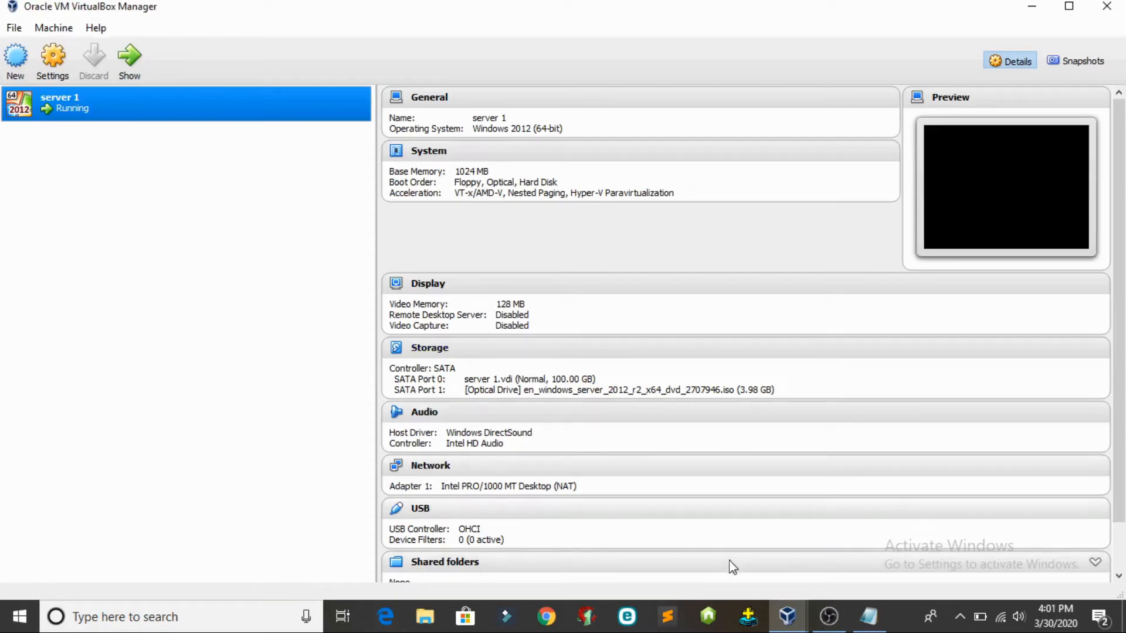
{"action": "left_click", "coordinate": [788, 615]}
{"action": "left_click", "coordinate": [878, 535]}
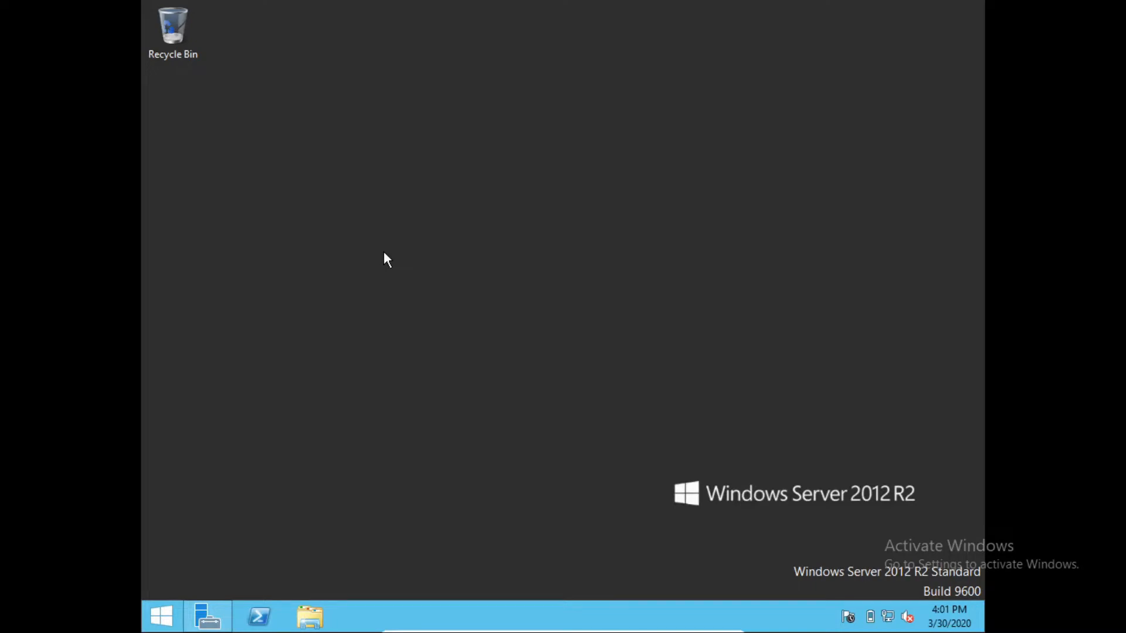
{"action": "left_click", "coordinate": [329, 625]}
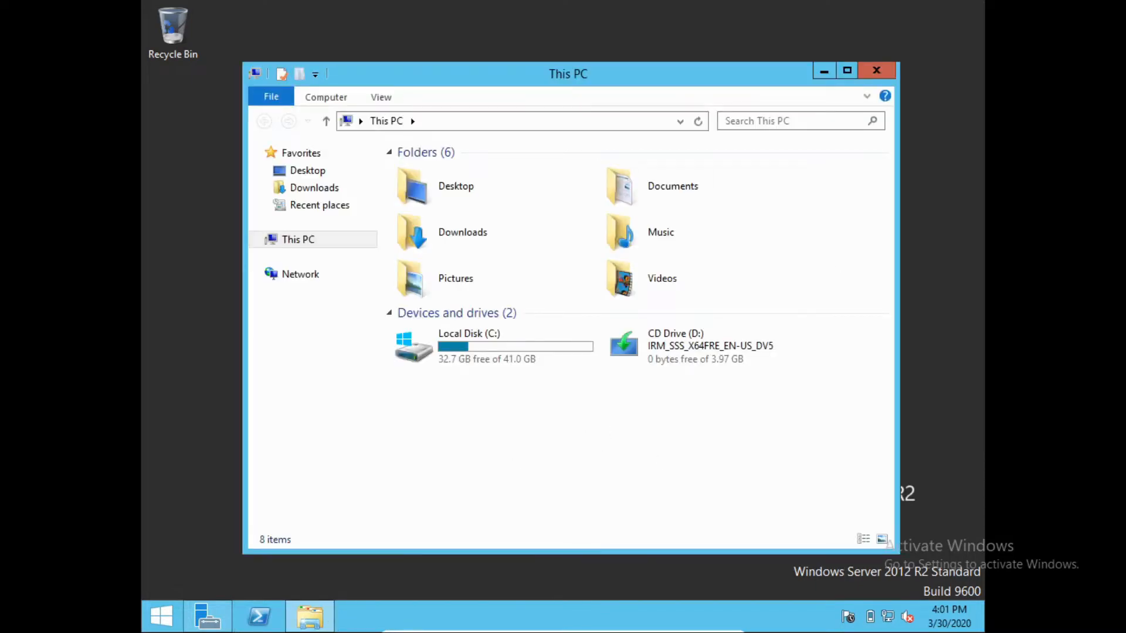
{"action": "left_click", "coordinate": [875, 73]}
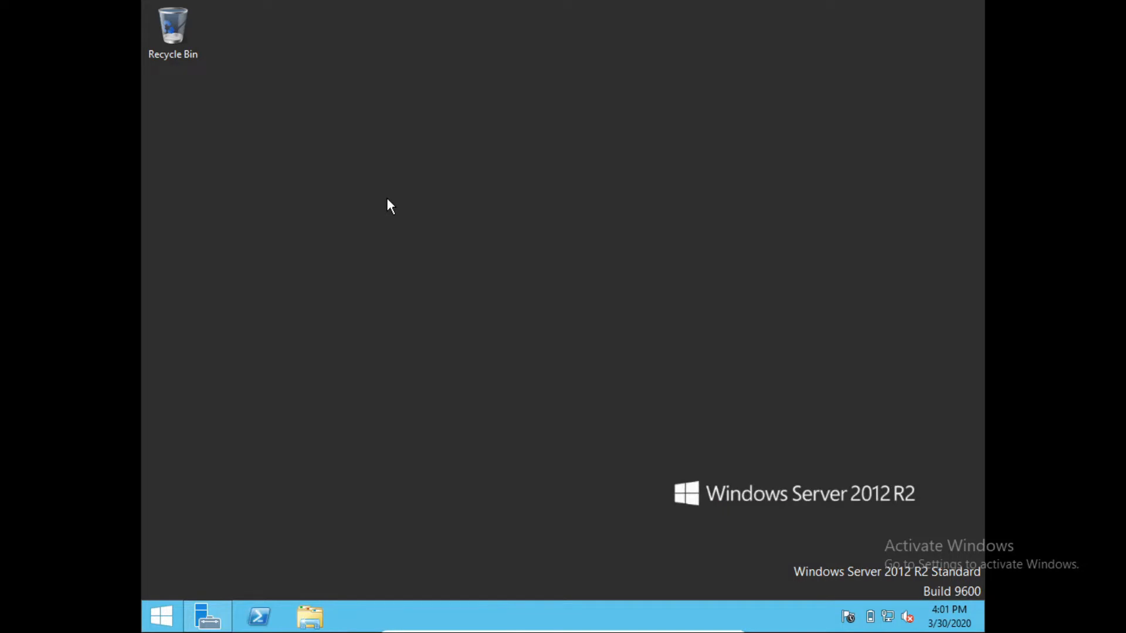
Launch Disk Management with diskmgmt.msc from the Run box
{"action": "key", "text": "super+r"}
{"action": "key", "text": "BackSpace"}
{"action": "type", "text": "disk"}
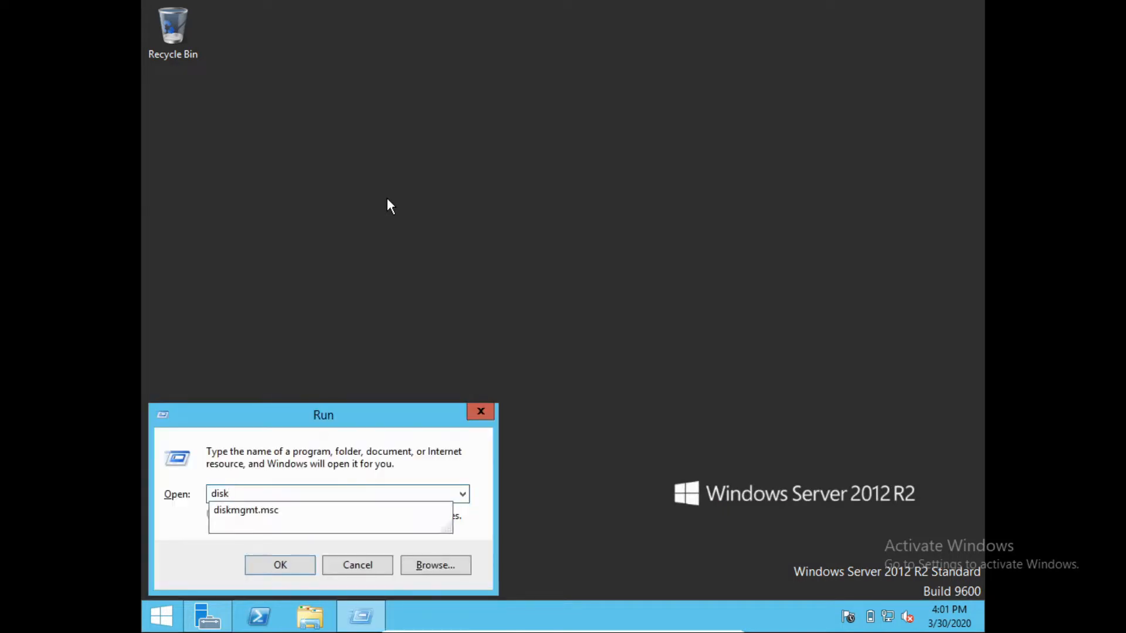
{"action": "key", "text": "Down"}
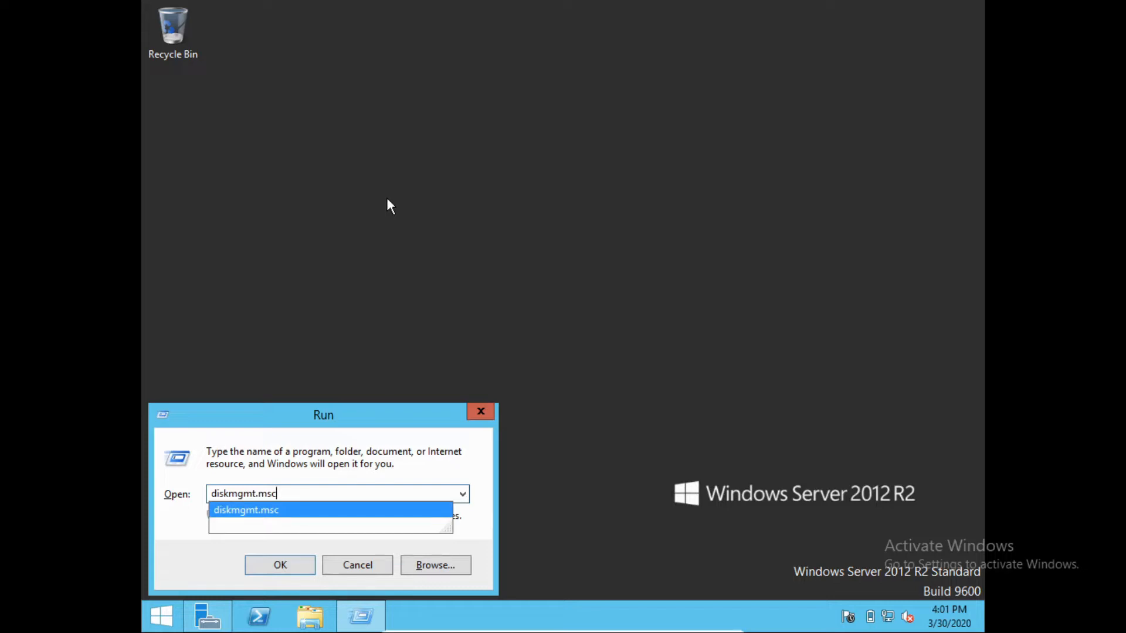
{"action": "key", "text": "Return"}
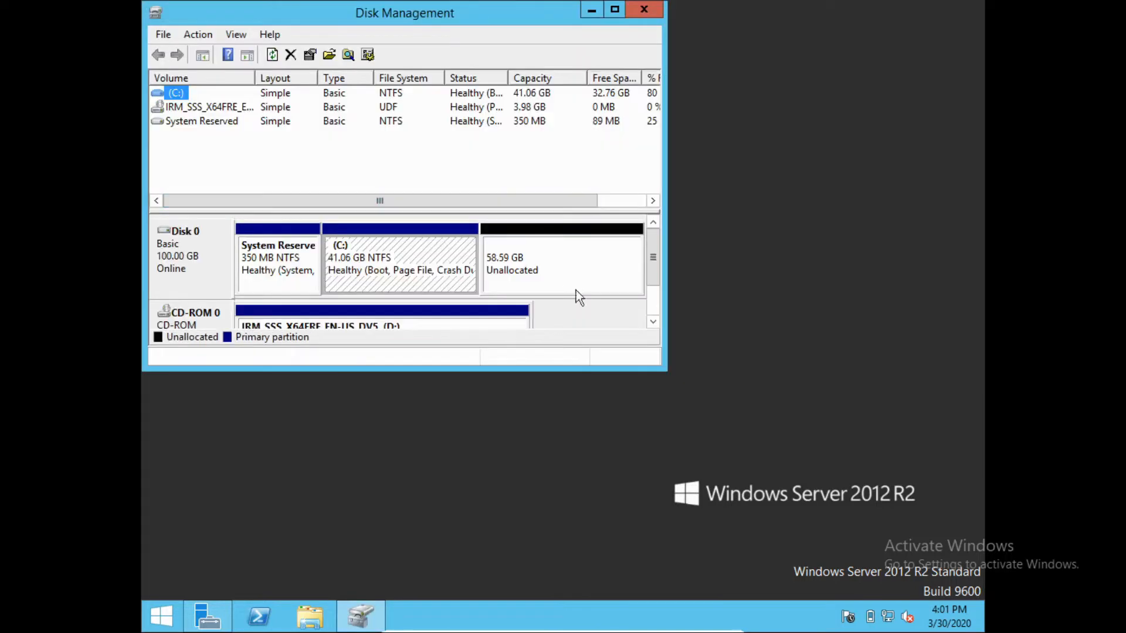
Start the New Simple Volume wizard on Disk 0's 58.59 GB unallocated space
{"action": "left_click", "coordinate": [560, 262]}
{"action": "right_click", "coordinate": [558, 260]}
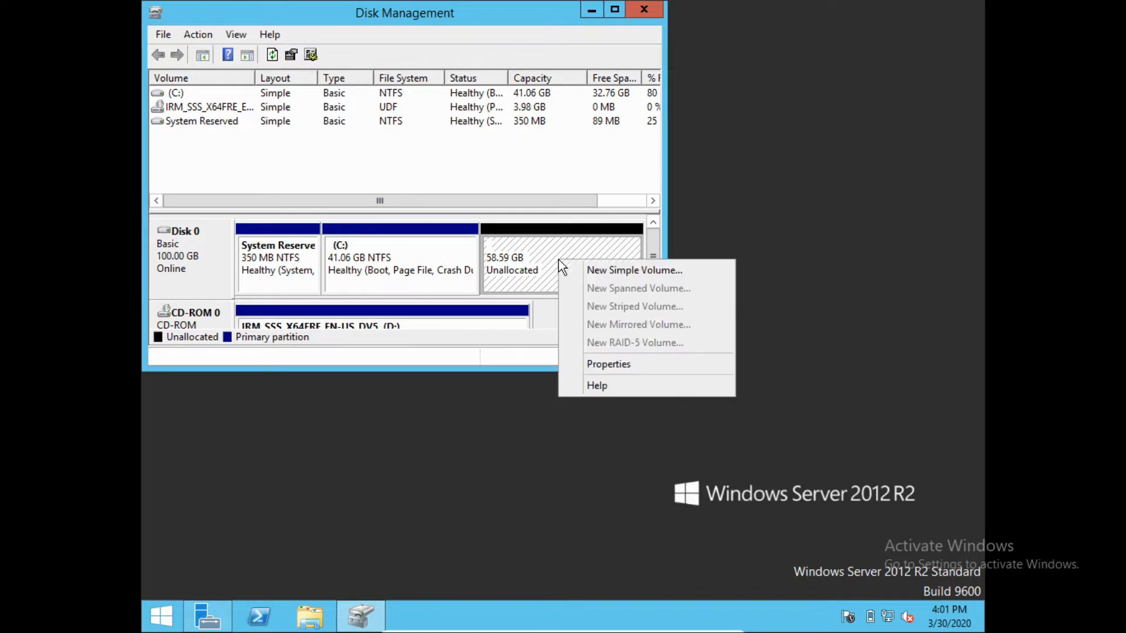
{"action": "left_click", "coordinate": [617, 270]}
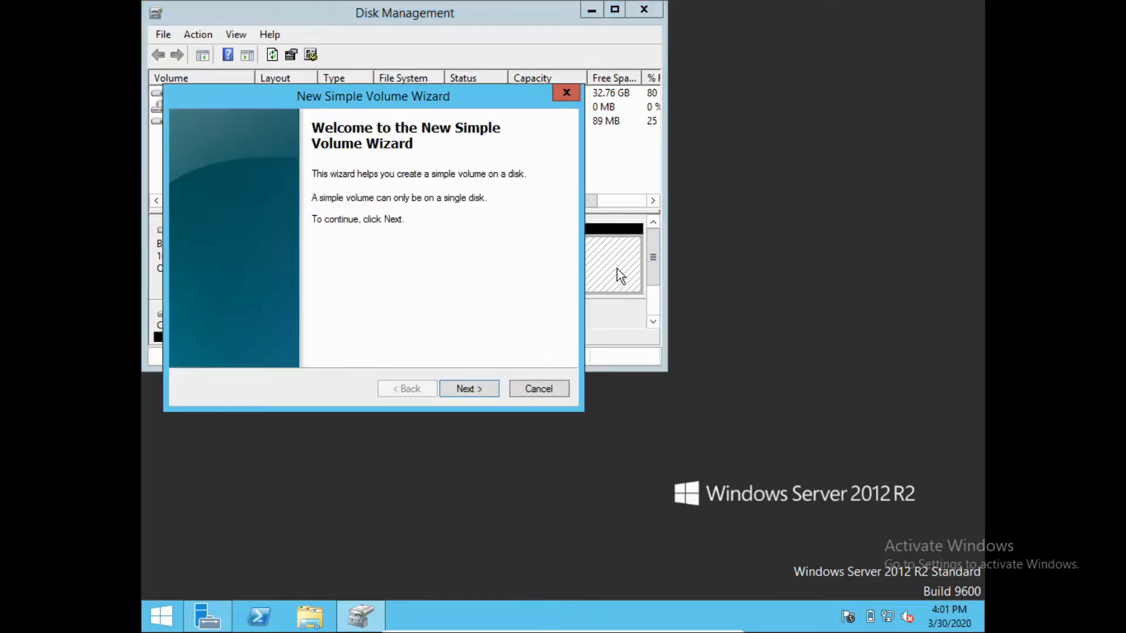
Create a full-size 59999 MB volume as E: labelled GAMES, then minimize Disk Management
{"action": "key", "text": "Return"}
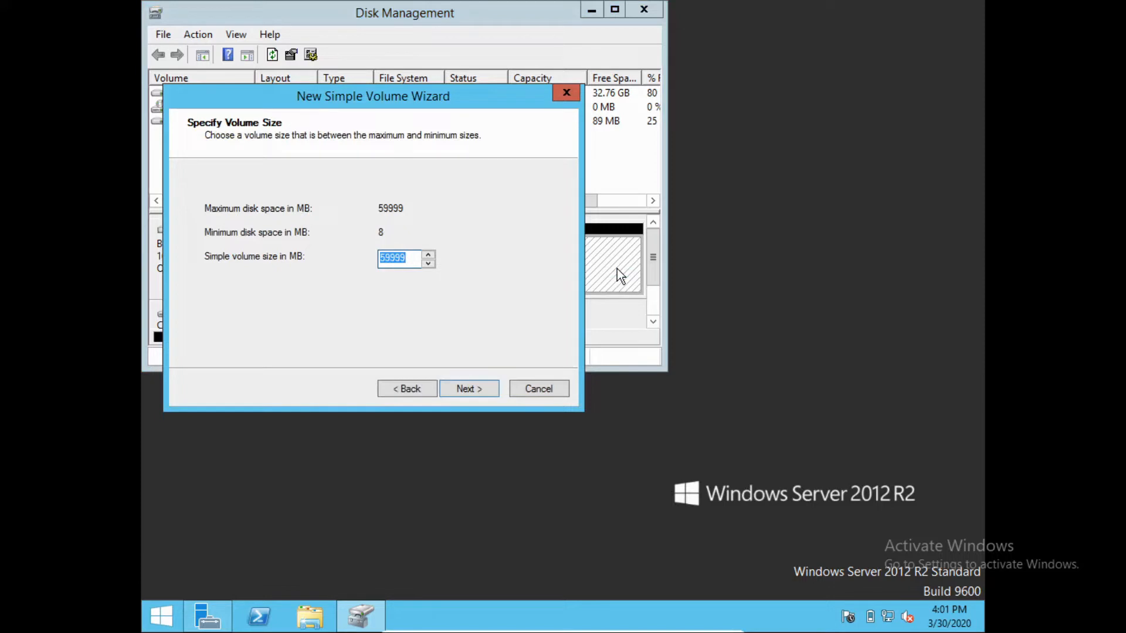
{"action": "key", "text": "Return"}
{"action": "key", "text": "Return"}
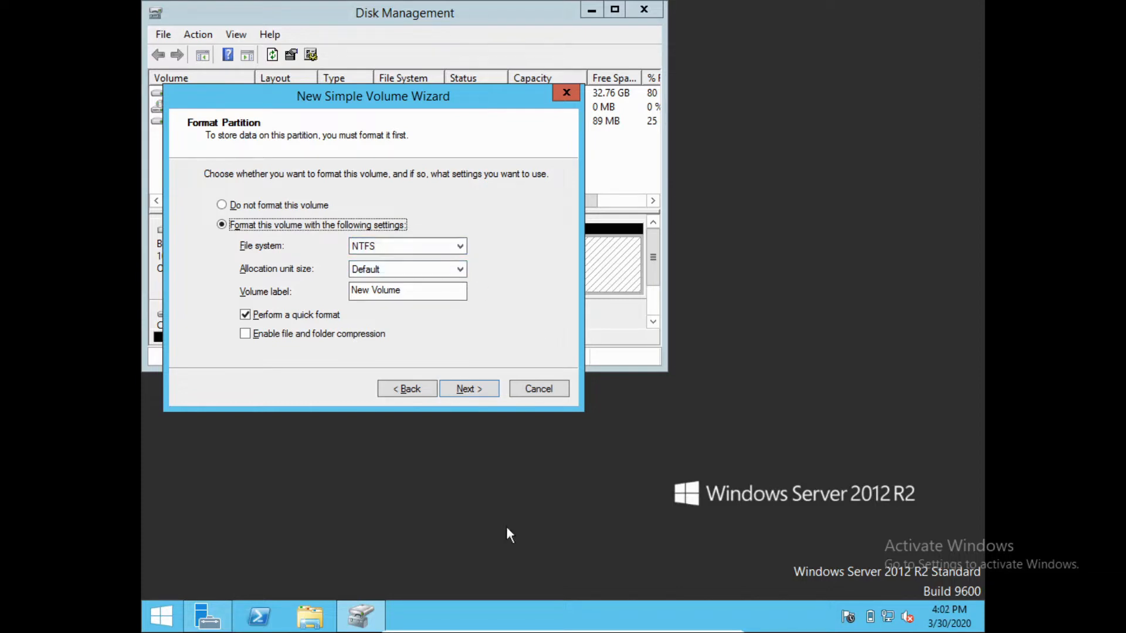
{"action": "left_click", "coordinate": [429, 288]}
{"action": "key", "text": "BackSpace"}
{"action": "key", "text": "BackSpace"}
{"action": "key", "text": "BackSpace"}
{"action": "key", "text": "BackSpace"}
{"action": "key", "text": "BackSpace"}
{"action": "key", "text": "BackSpace"}
{"action": "key", "text": "BackSpace"}
{"action": "key", "text": "BackSpace"}
{"action": "key", "text": "BackSpace"}
{"action": "key", "text": "BackSpace"}
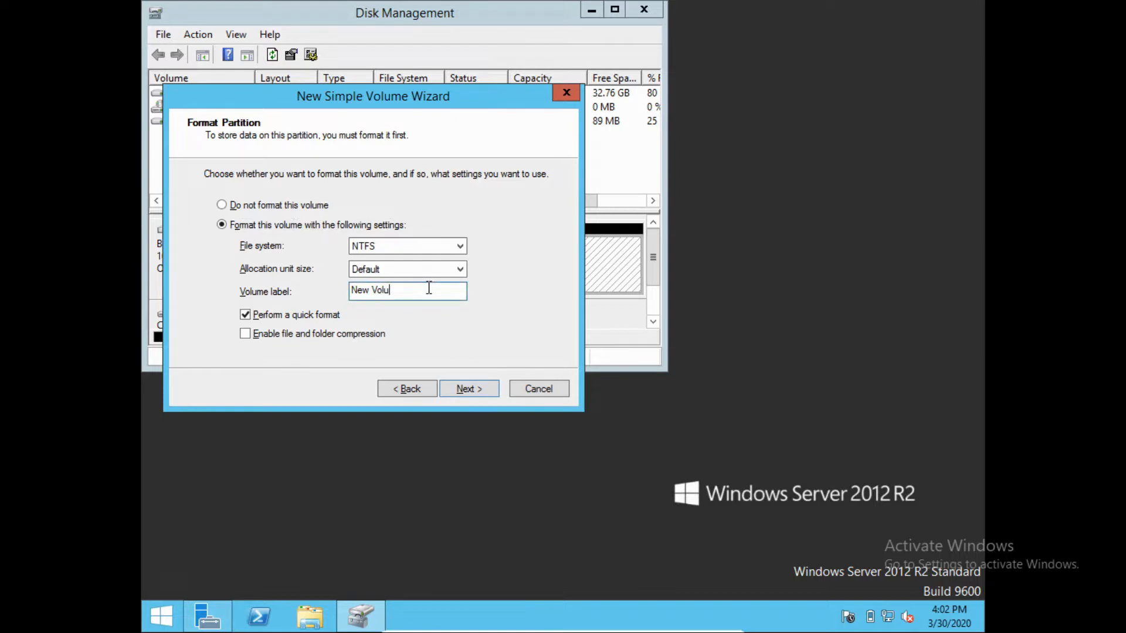
{"action": "type", "text": "games"}
{"action": "key", "text": "BackSpace"}
{"action": "key", "text": "BackSpace"}
{"action": "key", "text": "BackSpace"}
{"action": "key", "text": "BackSpace"}
{"action": "key", "text": "BackSpace"}
{"action": "type", "text": "GAMES"}
{"action": "key", "text": "Return"}
{"action": "key", "text": "Return"}
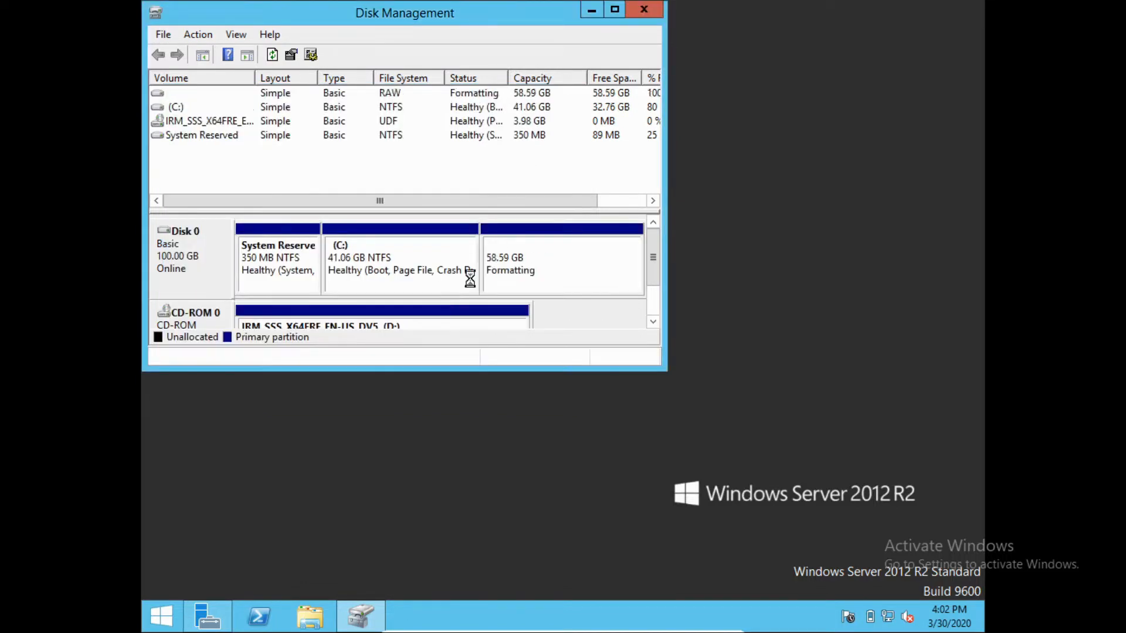
{"action": "left_click", "coordinate": [590, 9]}
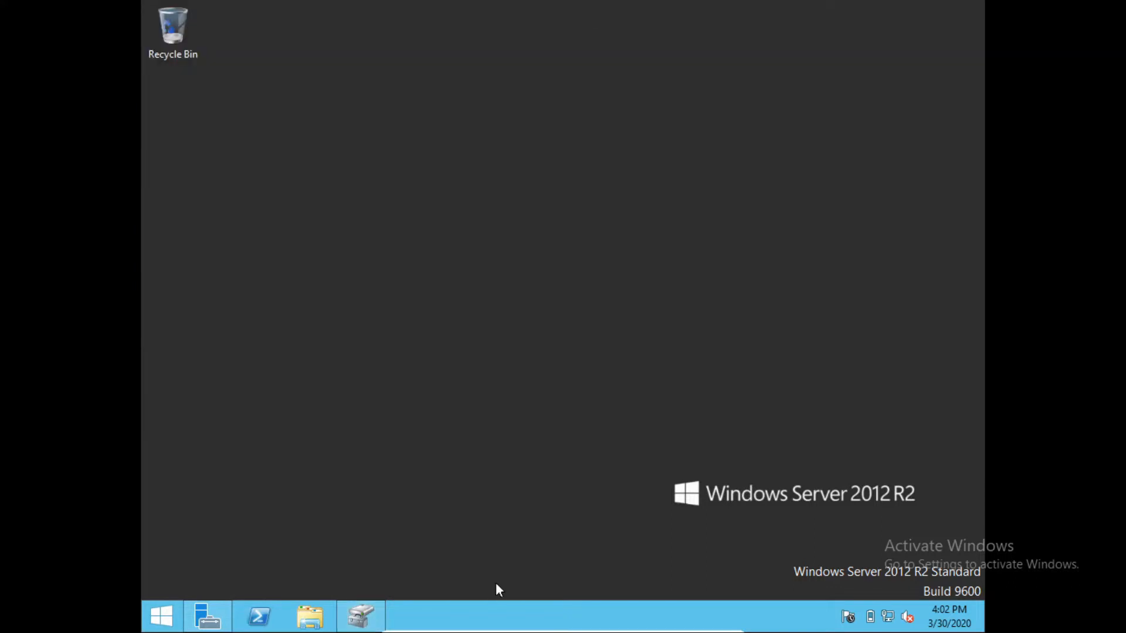
Check GAMES (E:) shows 58.4 GB free of 58.5 GB in This PC, then open a cleared Run box
{"action": "left_click", "coordinate": [310, 616]}
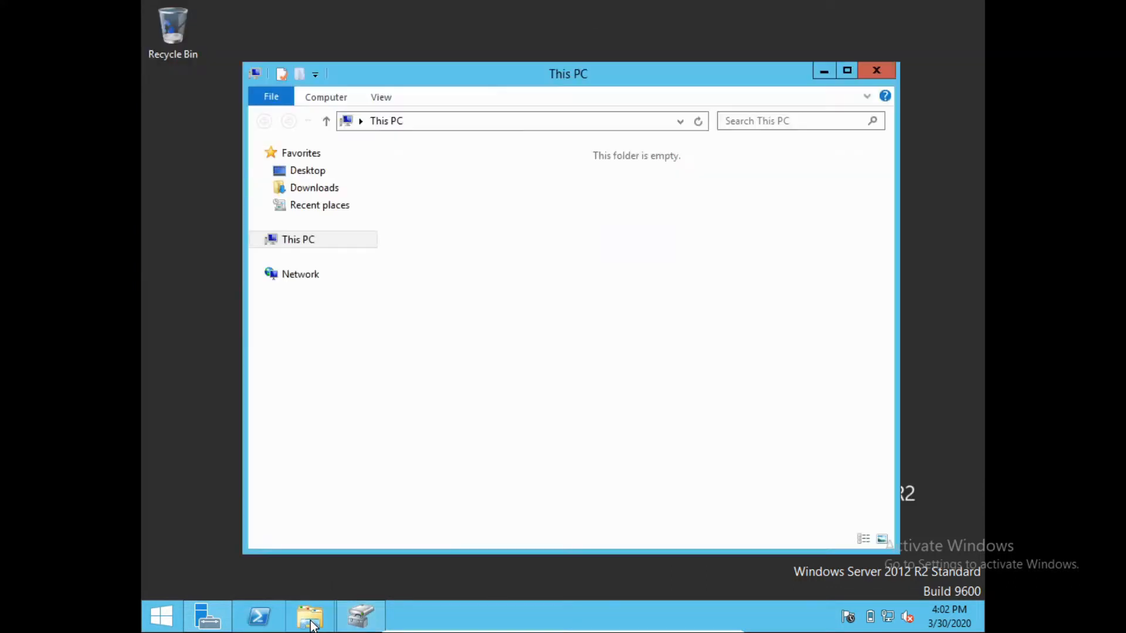
{"action": "left_click", "coordinate": [470, 385]}
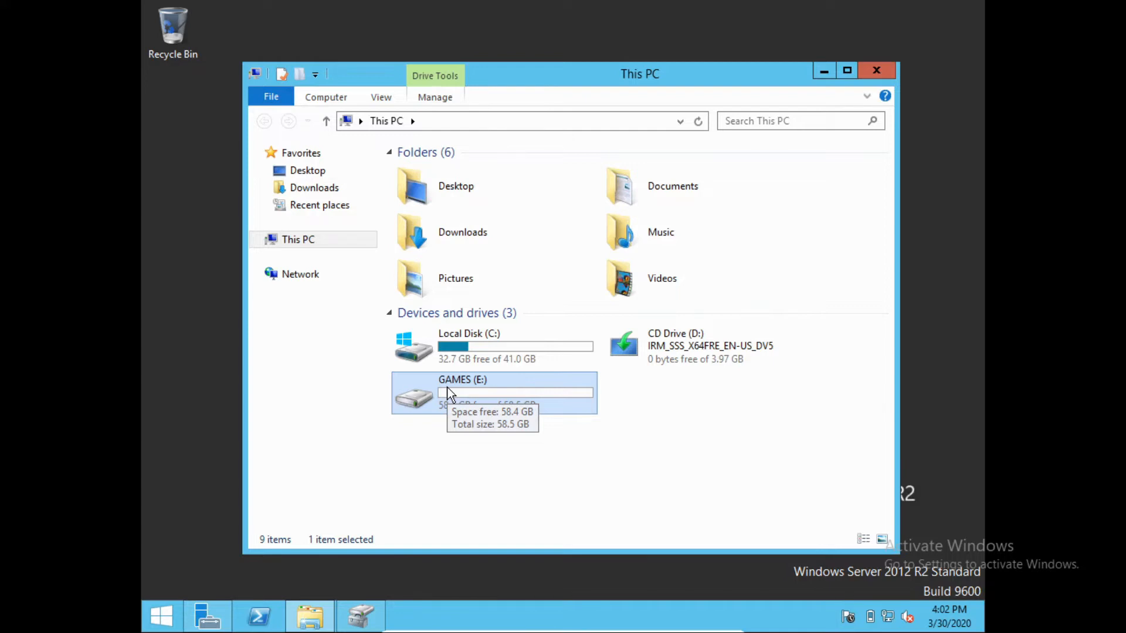
{"action": "left_click", "coordinate": [497, 451]}
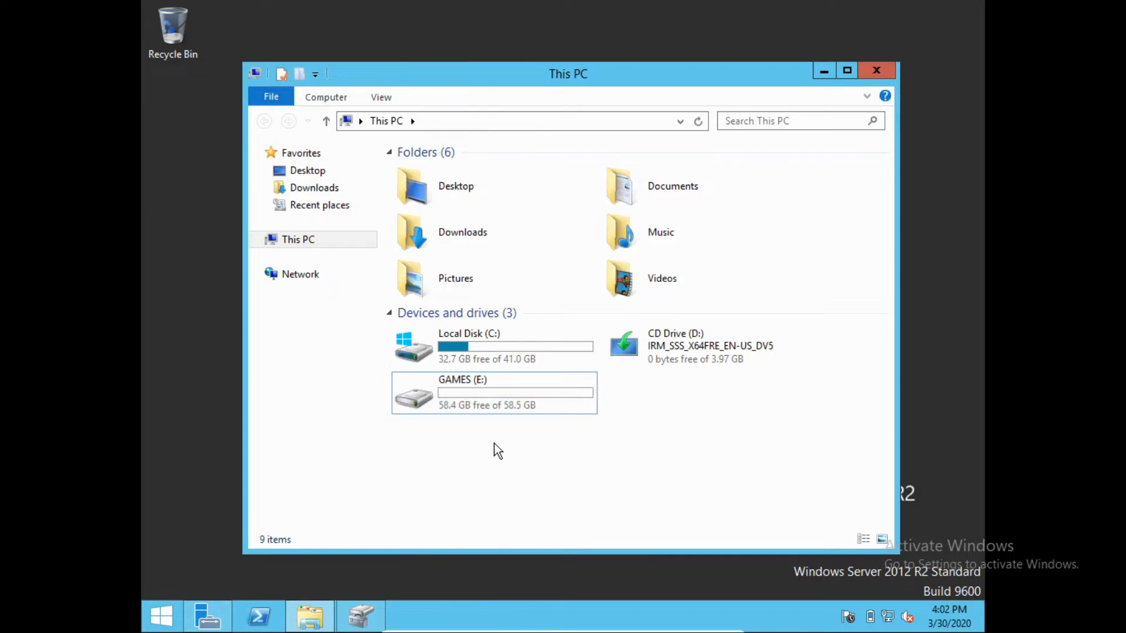
{"action": "key", "text": "super+r"}
{"action": "key", "text": "BackSpace"}
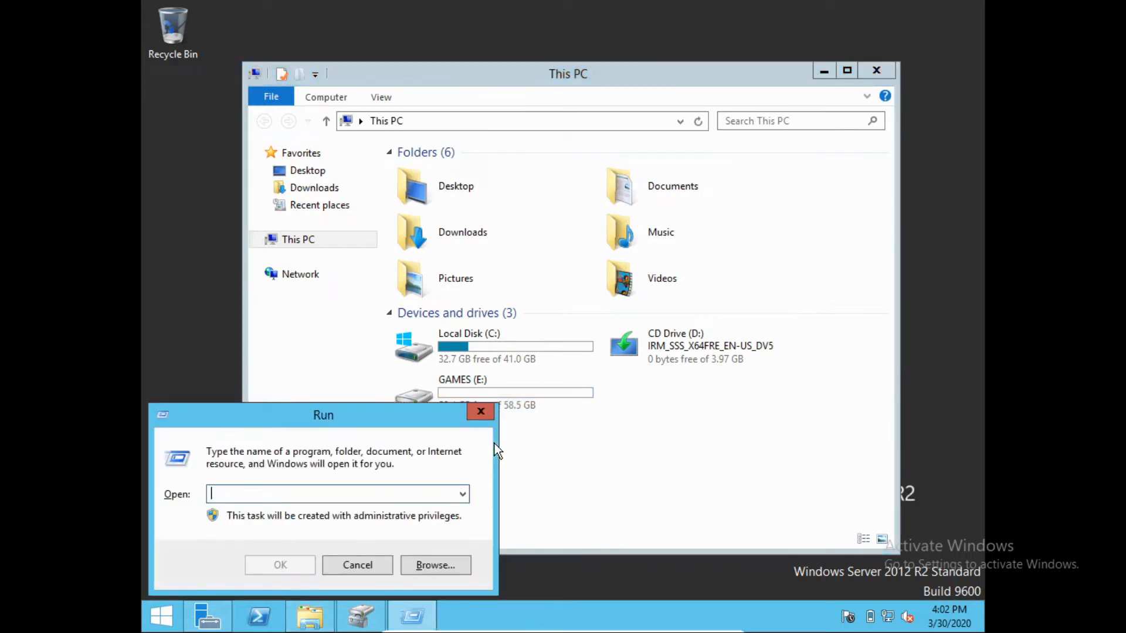
Open a command prompt and run whoami to confirm the administrator account
{"action": "type", "text": "cmd"}
{"action": "key", "text": "Return"}
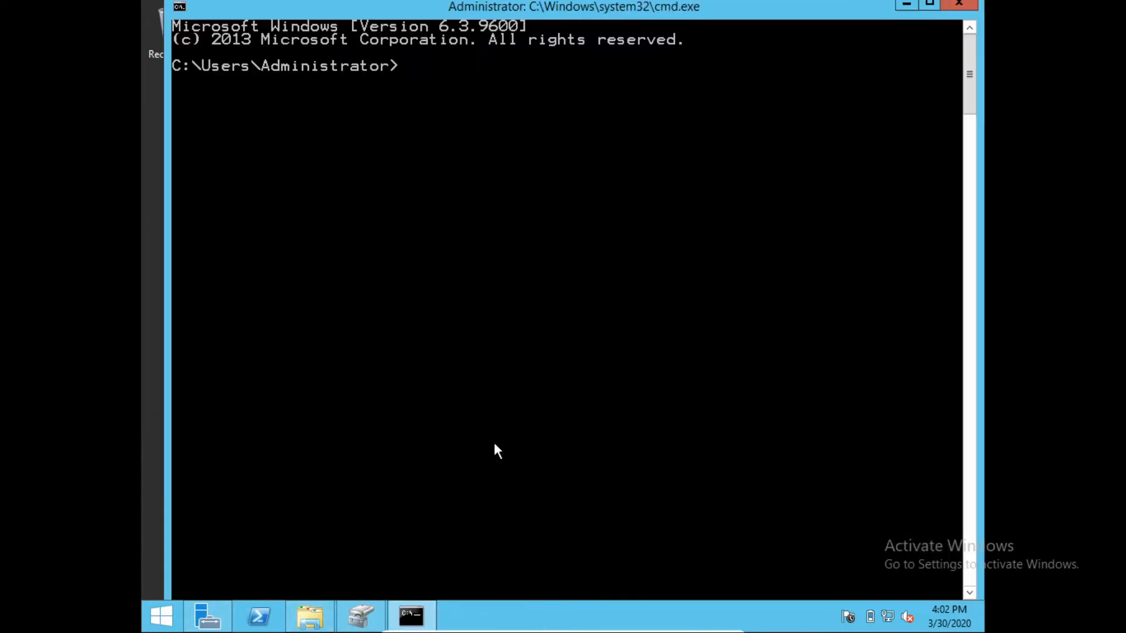
{"action": "type", "text": "whoami"}
{"action": "key", "text": "Return"}
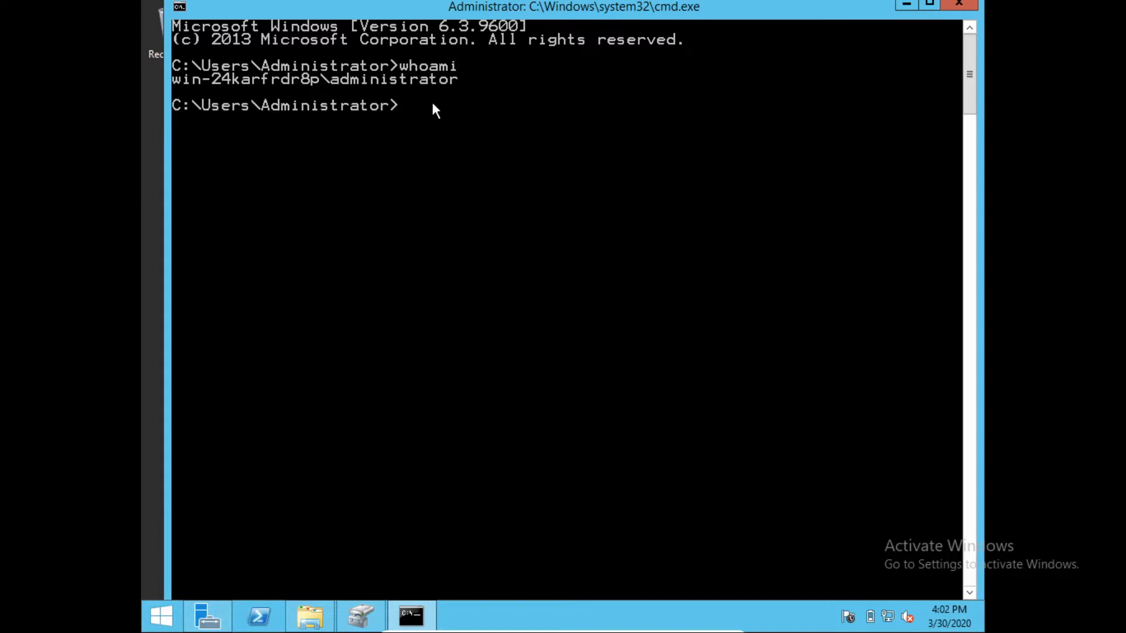
Minimize the command prompt, select GAMES (E:) in This PC, then restore the prompt
{"action": "left_click", "coordinate": [909, 5]}
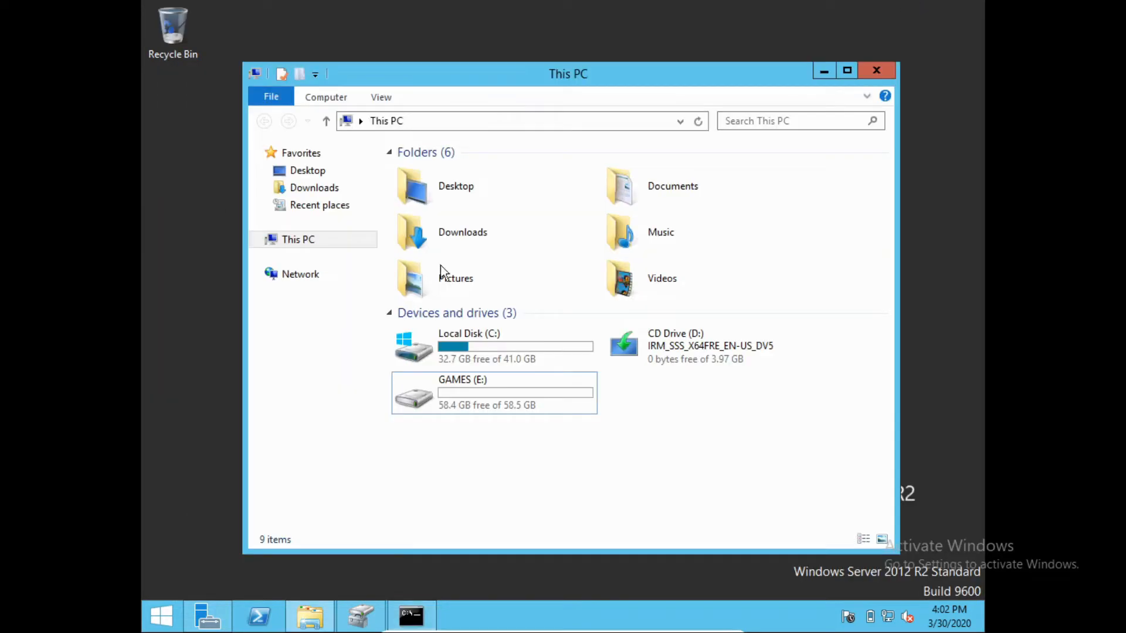
{"action": "left_click", "coordinate": [508, 395]}
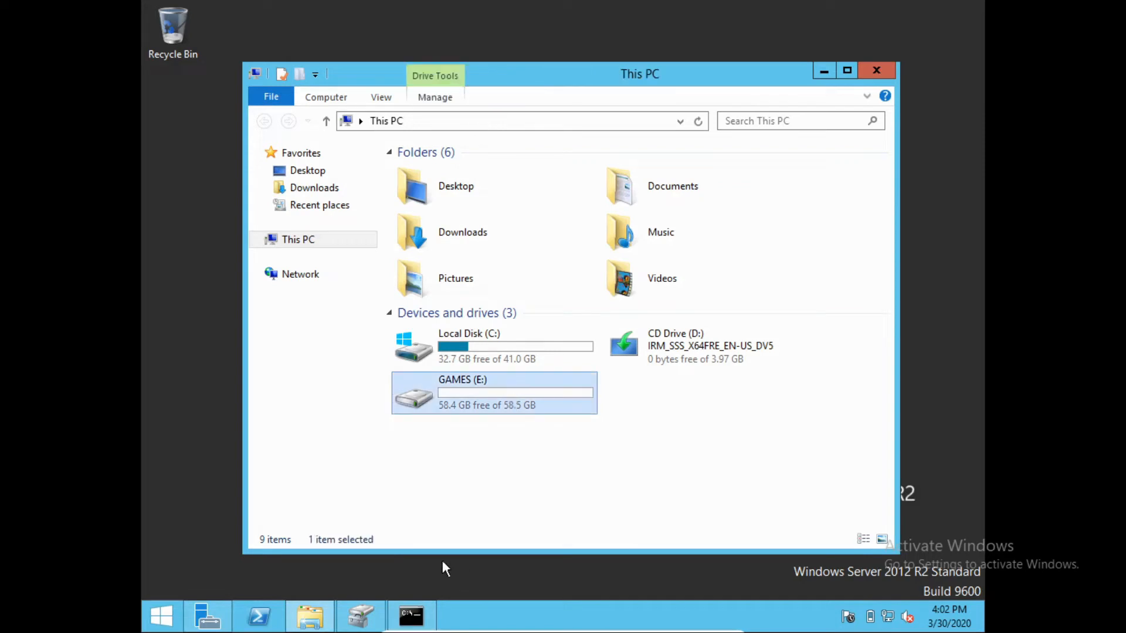
{"action": "left_click", "coordinate": [418, 627]}
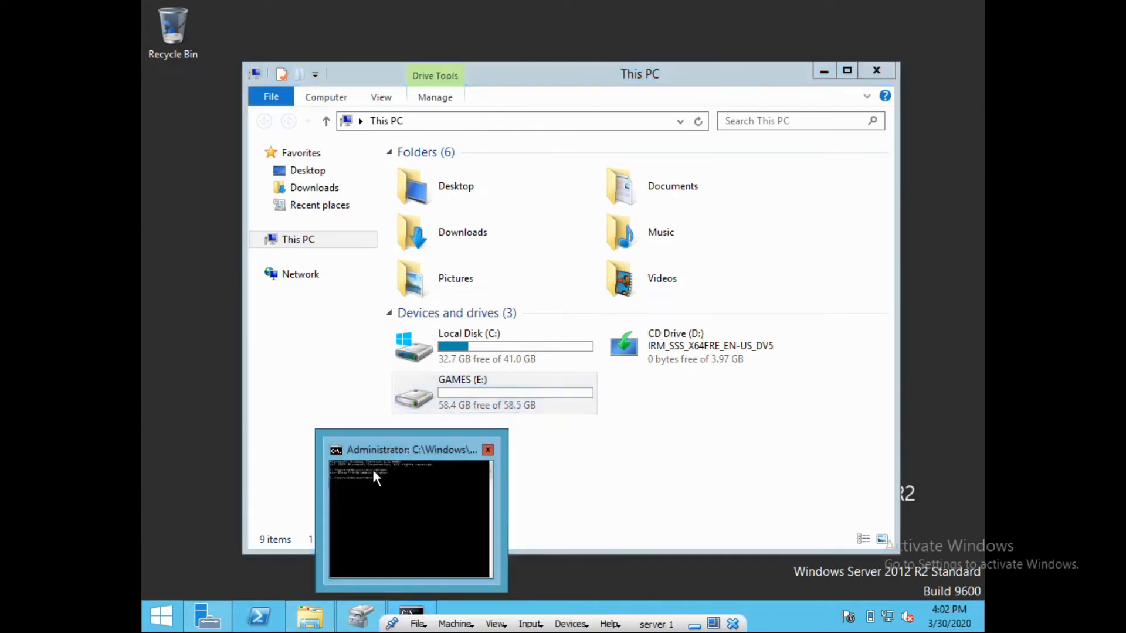
{"action": "left_click", "coordinate": [372, 466]}
List local accounts with net users, then enter a net user /add command for a new account and password
{"action": "type", "text": "net users"}
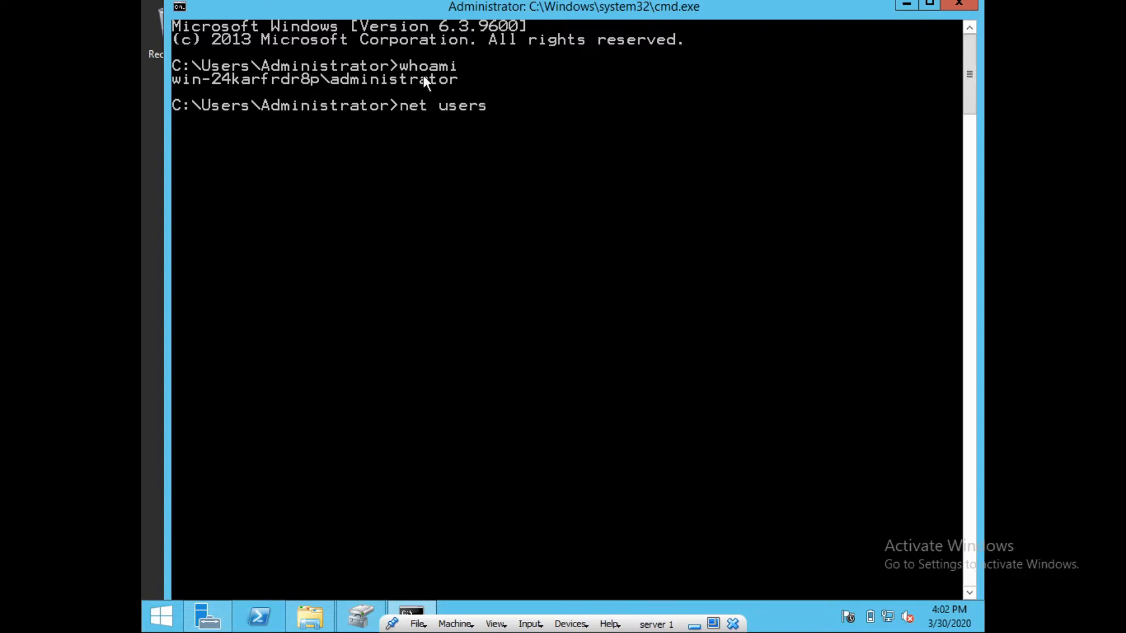
{"action": "key", "text": "Return"}
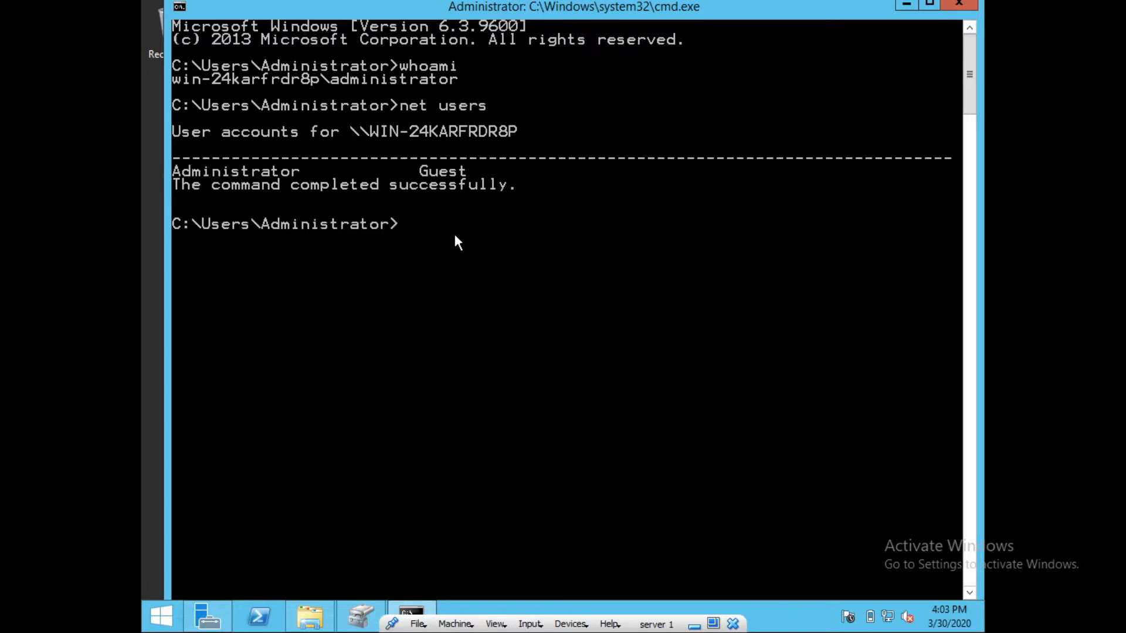
{"action": "type", "text": "ney"}
{"action": "type", "text": " user"}
{"action": "type", "text": " mohamed"}
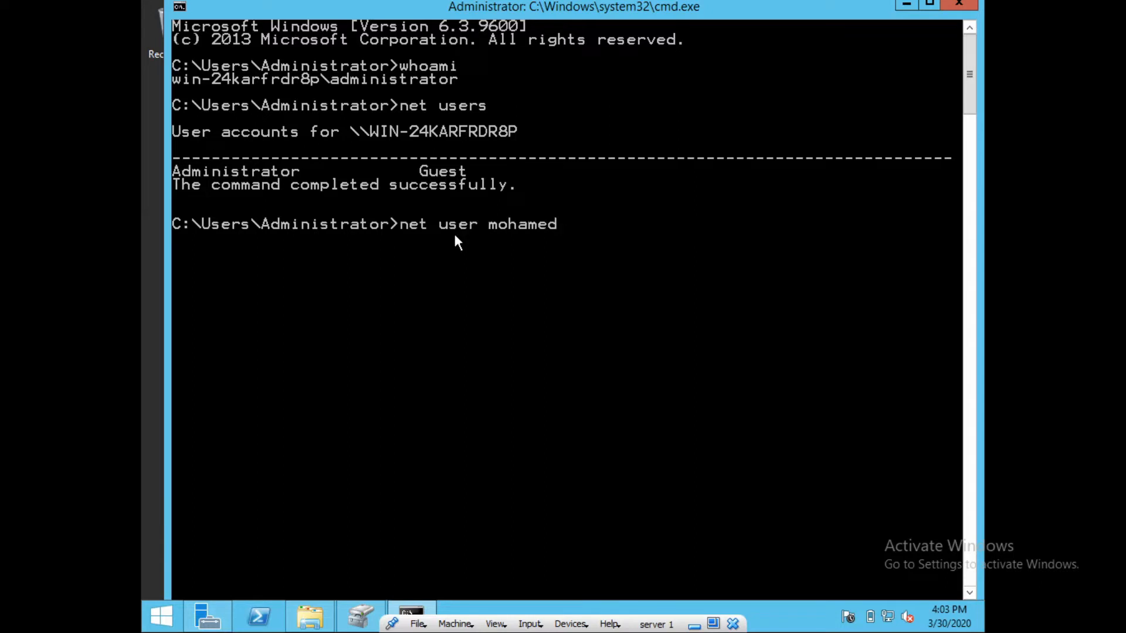
{"action": "type", "text": " abd"}
{"action": "key", "text": "BackSpace"}
{"action": "type", "text": "c@123 /add"}
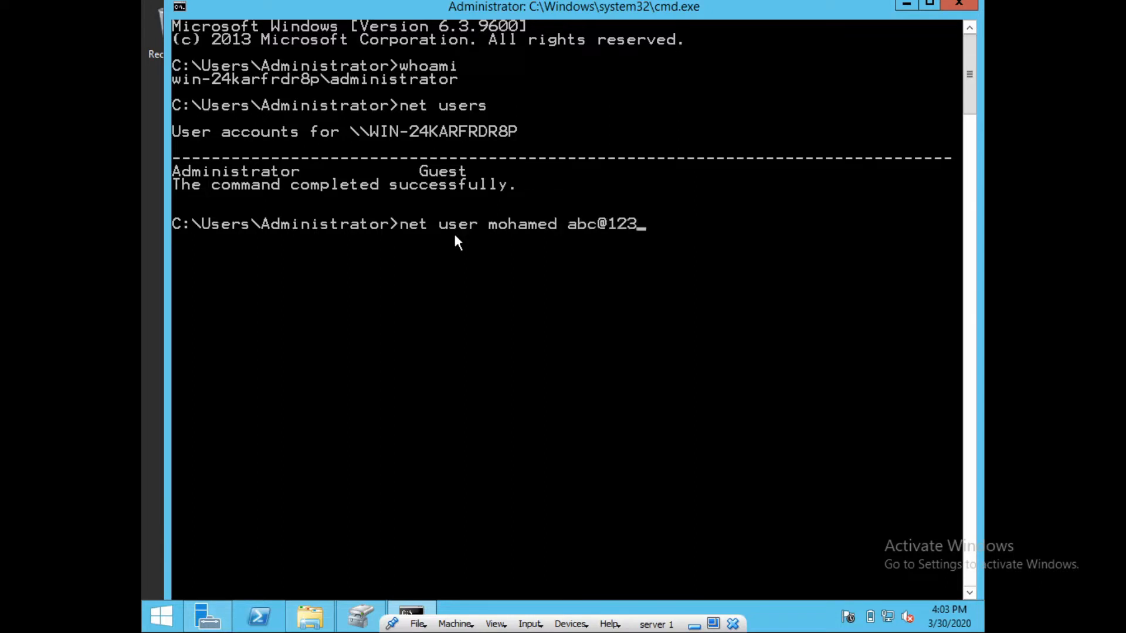
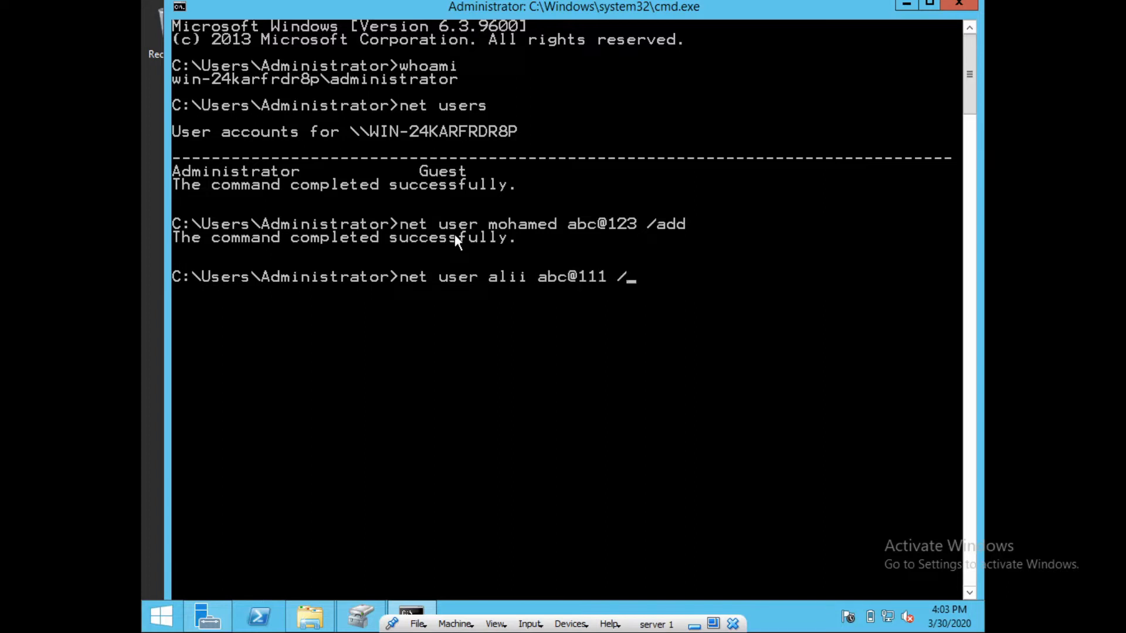
Create the second user account, then run net users to confirm both new accounts appear
{"action": "key", "text": "Return"}
{"action": "type", "text": "net"}
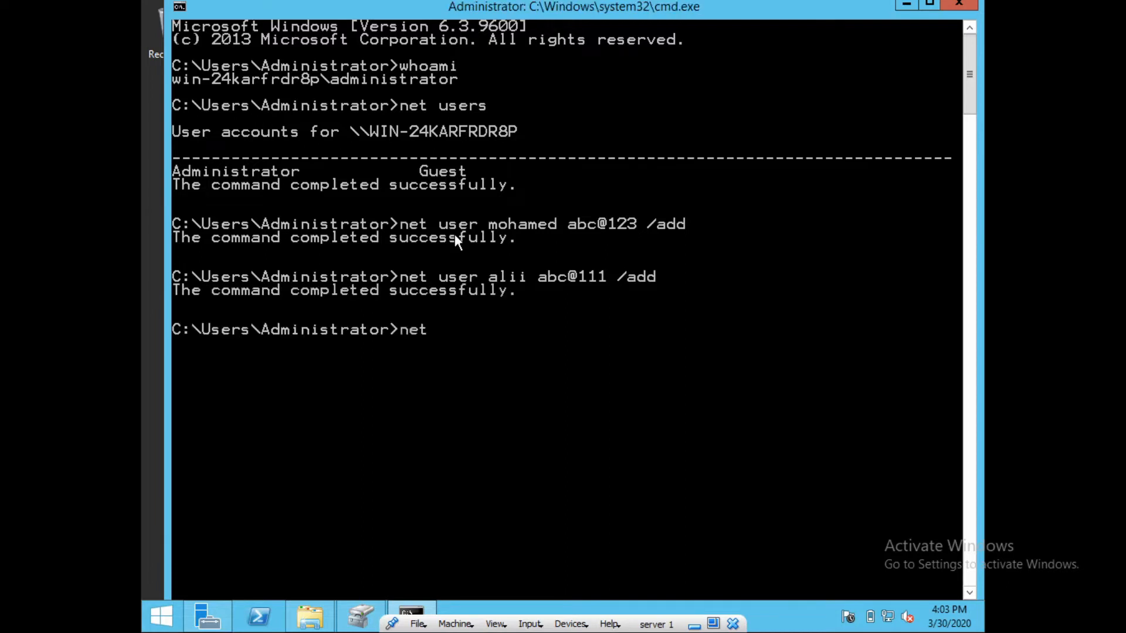
{"action": "type", "text": " users"}
{"action": "key", "text": "Return"}
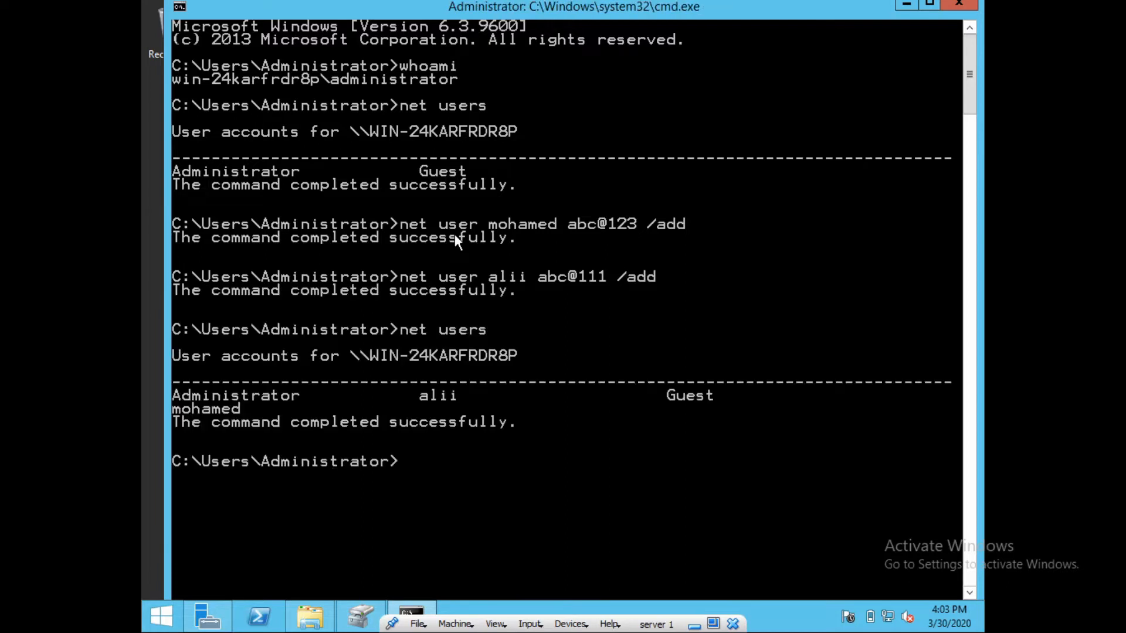
{"action": "key", "text": "Return"}
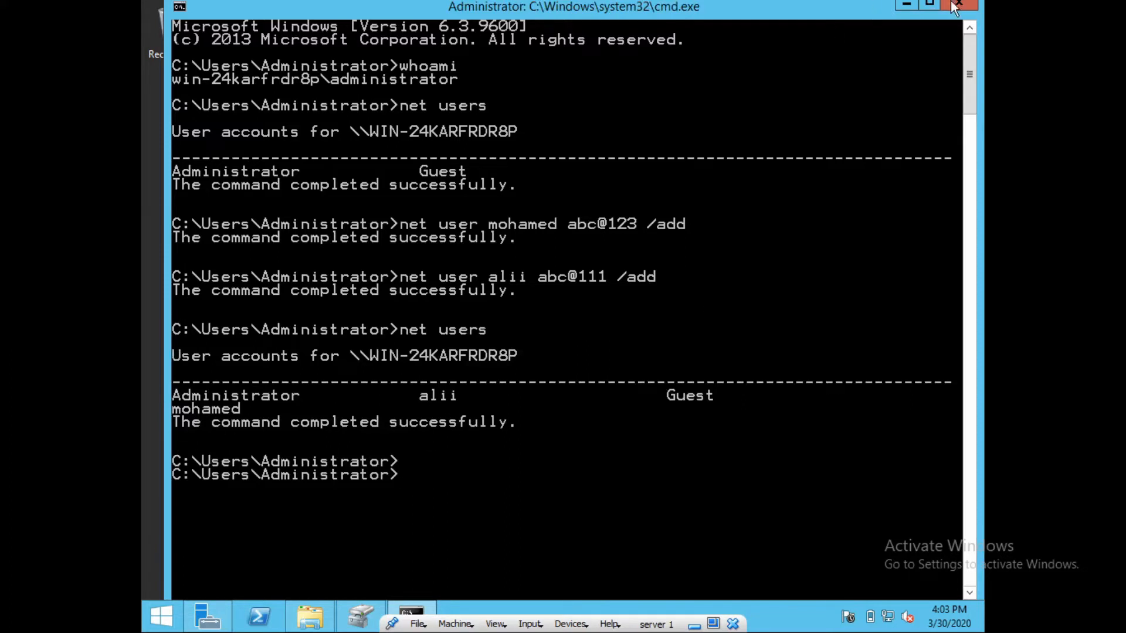
Minimize the command prompt and bring up the GAMES (E:) context menu, cancelling an accidental rename
{"action": "left_click", "coordinate": [906, 7]}
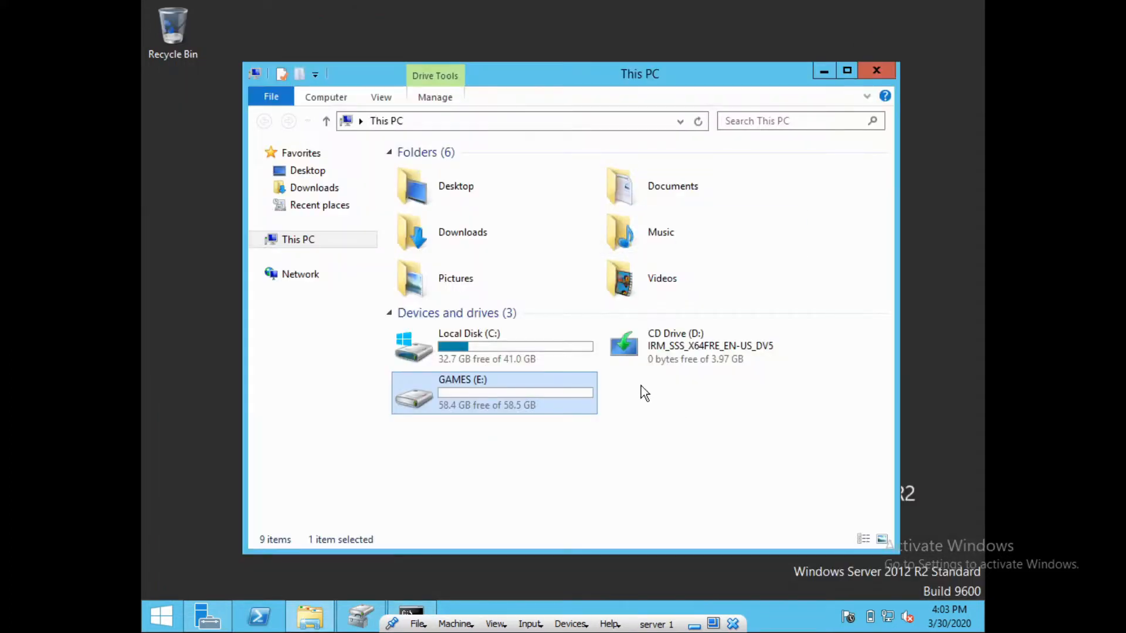
{"action": "right_click", "coordinate": [498, 406]}
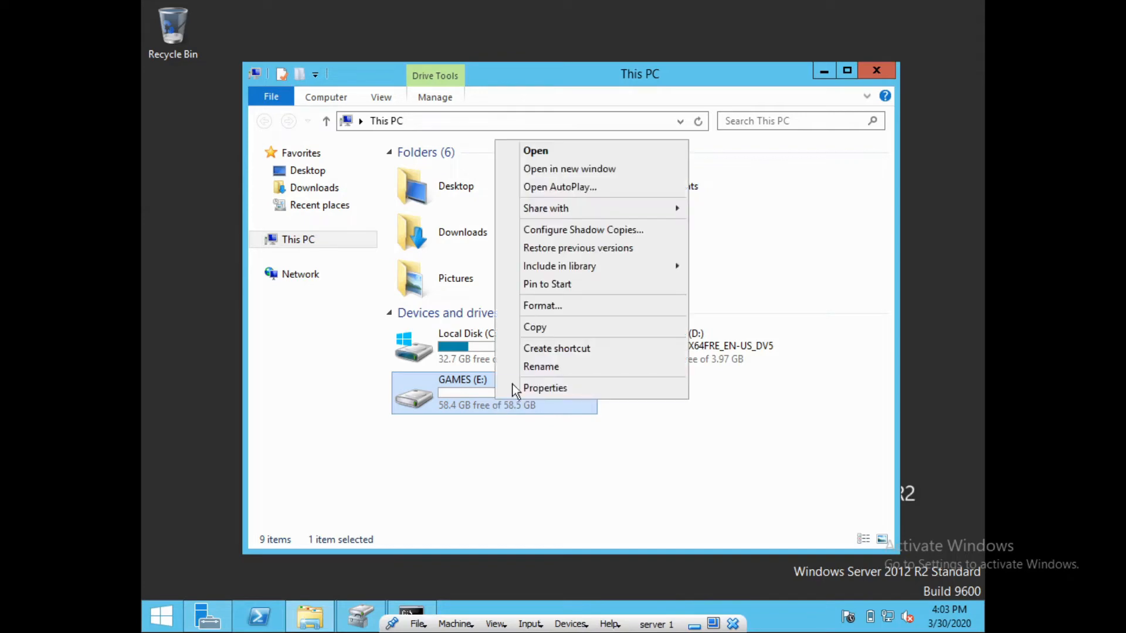
{"action": "left_click", "coordinate": [457, 385]}
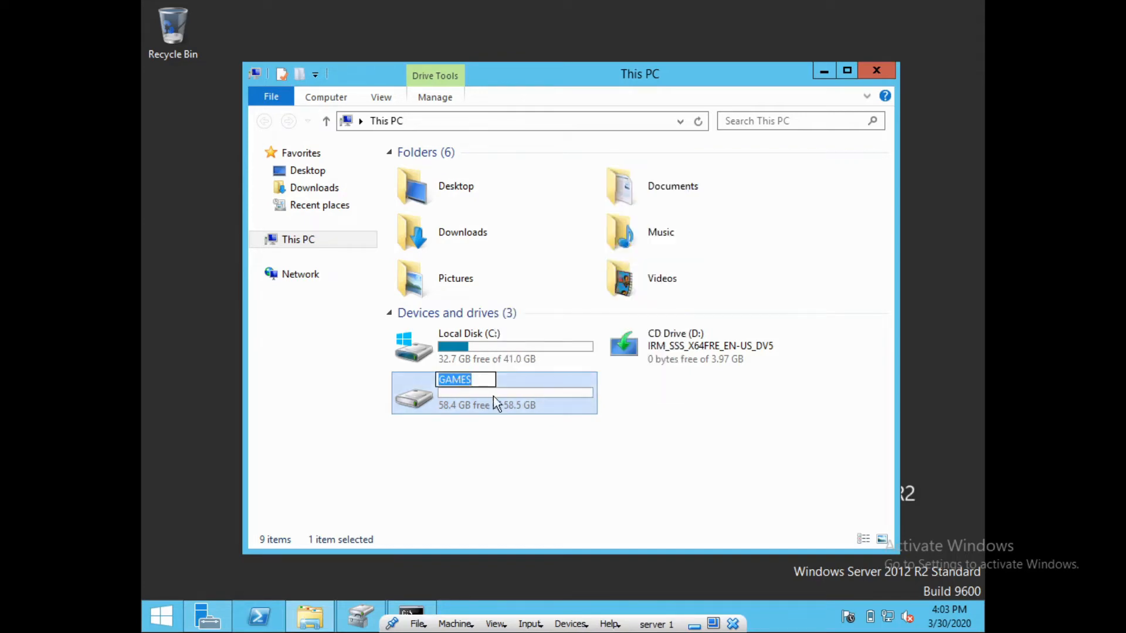
{"action": "left_click", "coordinate": [523, 406]}
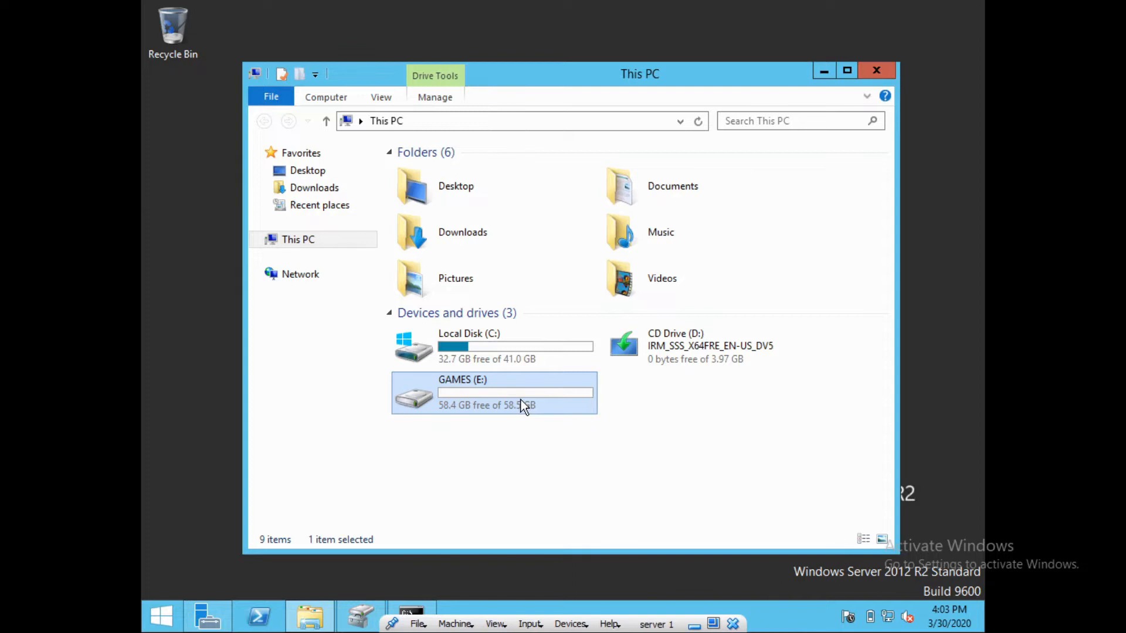
{"action": "right_click", "coordinate": [521, 401]}
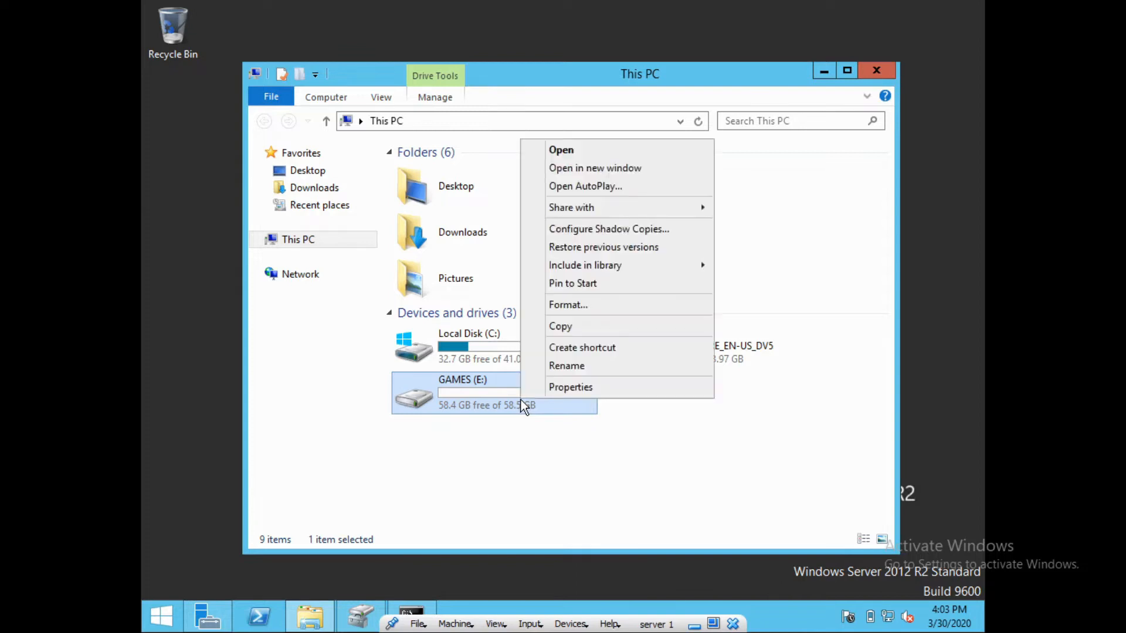
In GAMES (E:) Properties, enable quota management, deny disk space over the limit, and view Quota Entries
{"action": "left_click", "coordinate": [582, 387]}
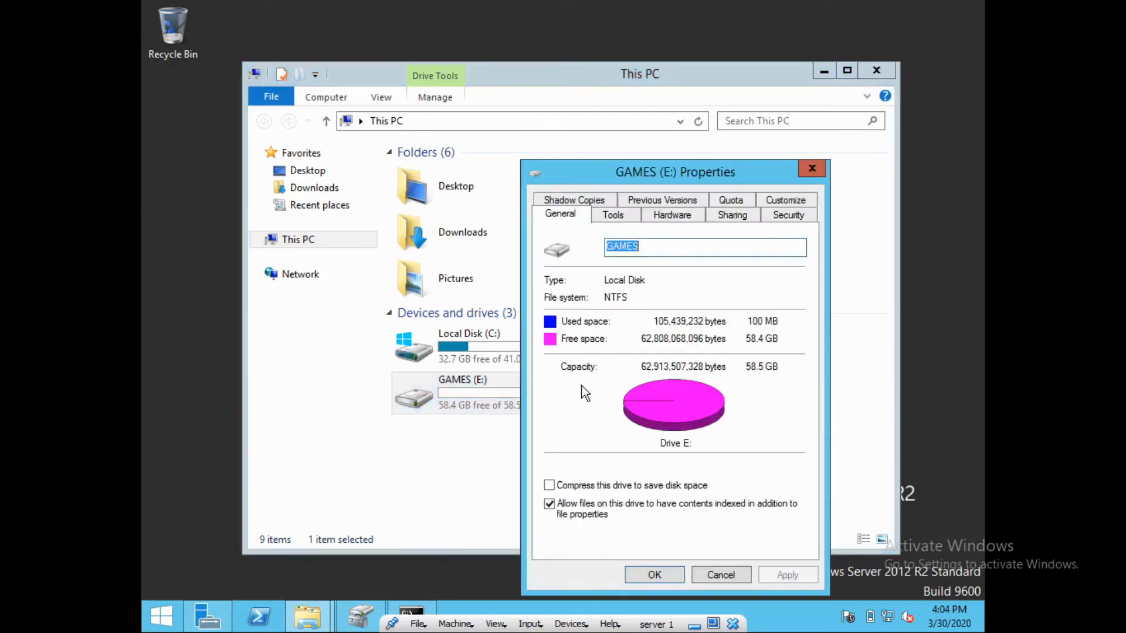
{"action": "left_click", "coordinate": [736, 200]}
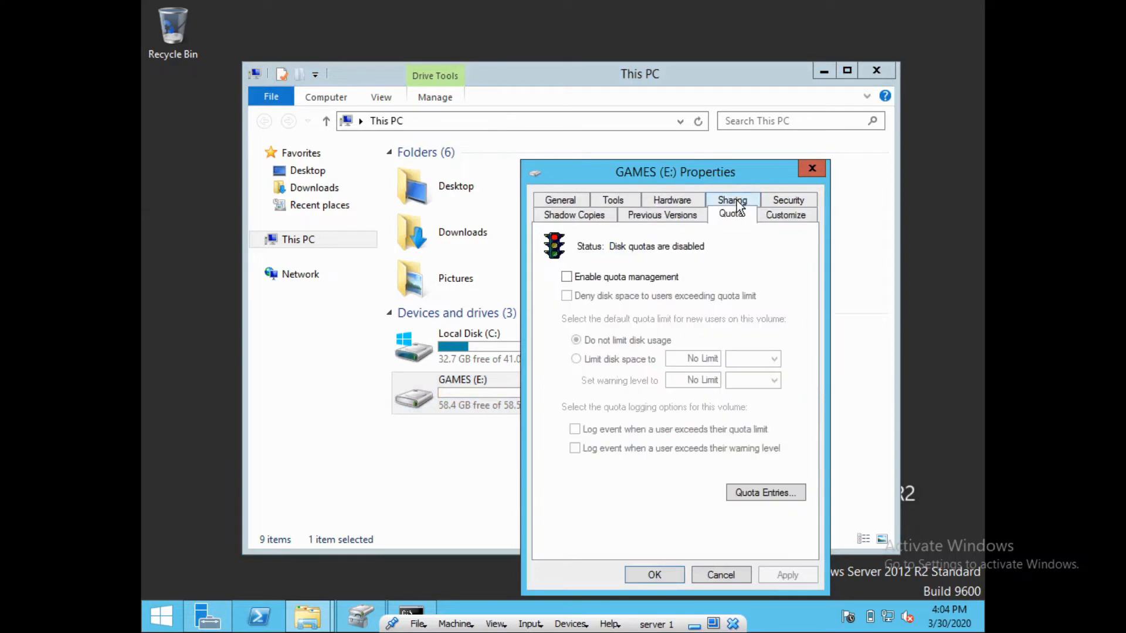
{"action": "left_click", "coordinate": [572, 279]}
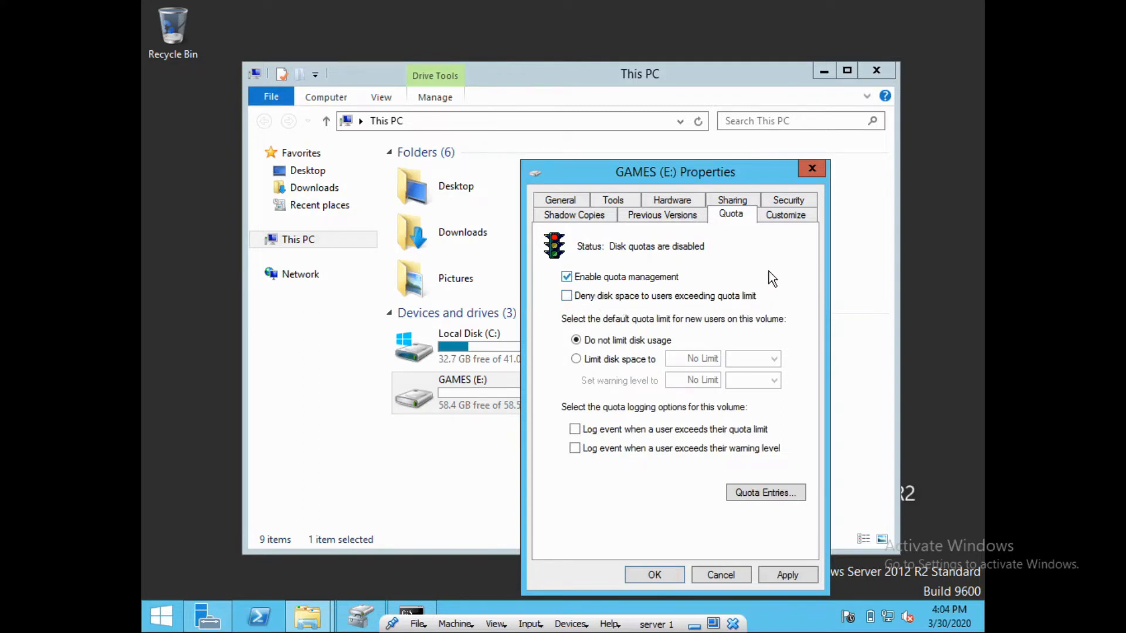
{"action": "left_click", "coordinate": [570, 297]}
{"action": "left_click", "coordinate": [765, 492]}
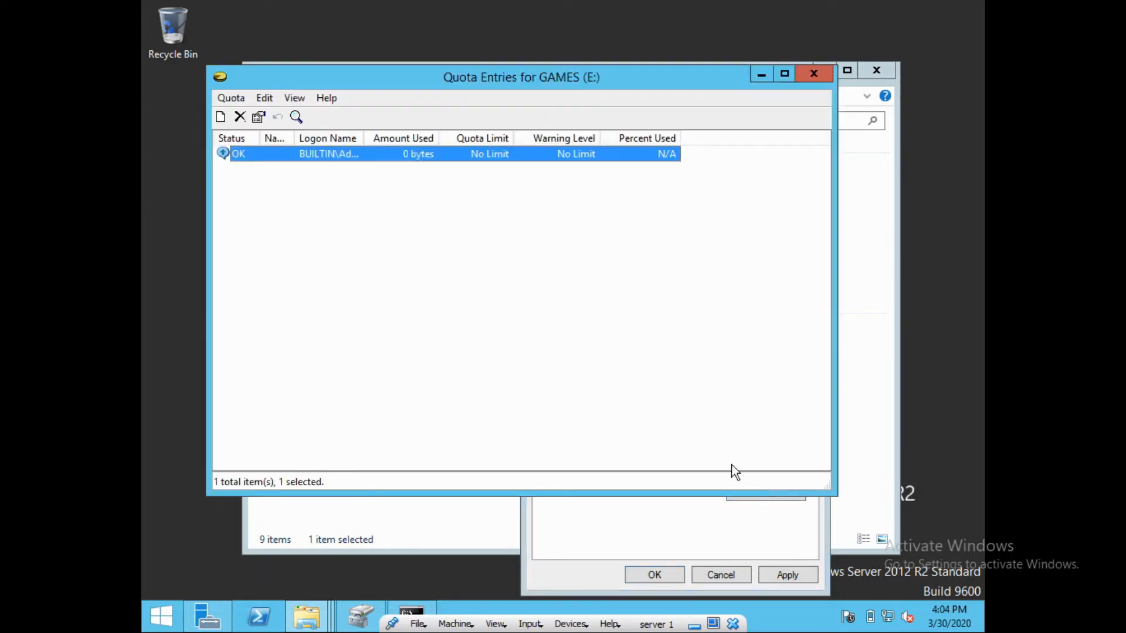
Start a new quota entry and select the first new user account
{"action": "left_click", "coordinate": [236, 101]}
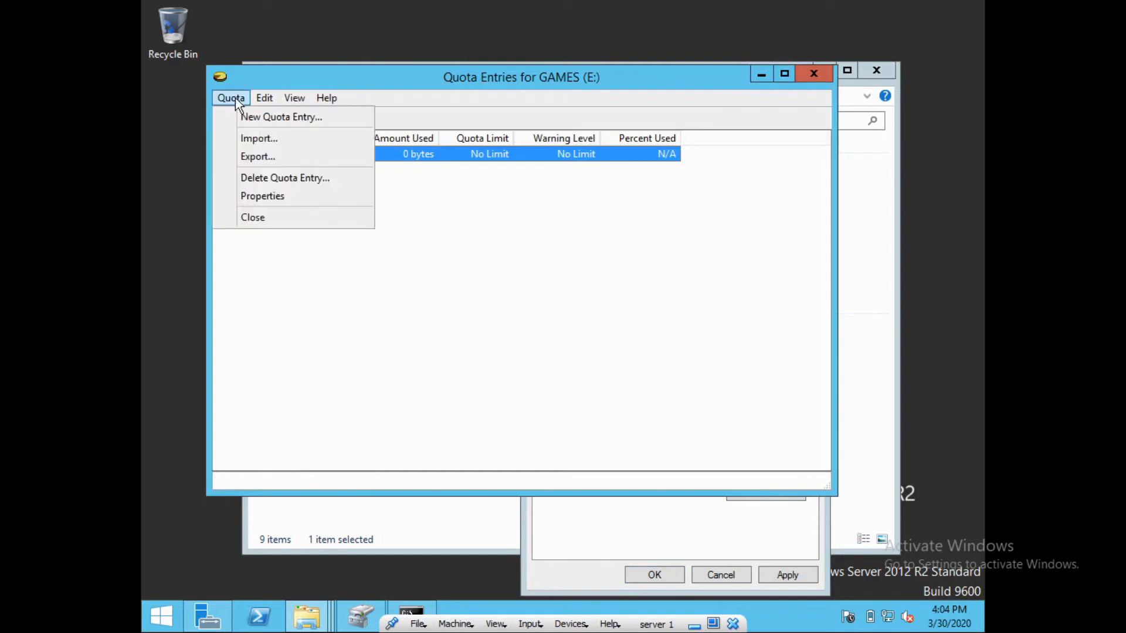
{"action": "left_click", "coordinate": [279, 121]}
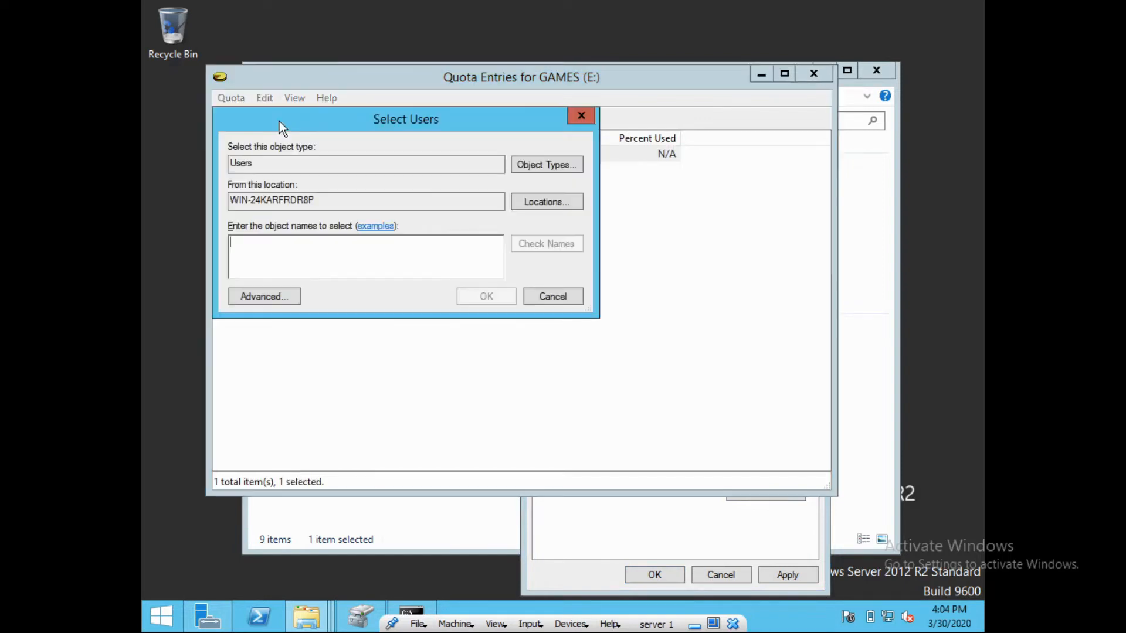
{"action": "type", "text": "mohamed"}
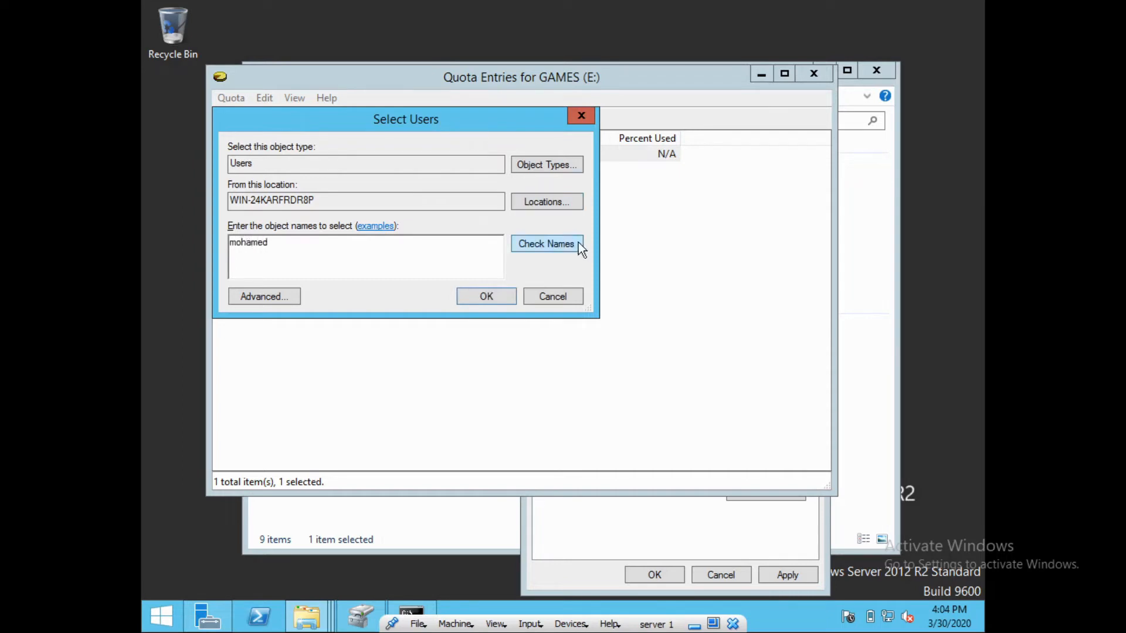
{"action": "left_click", "coordinate": [560, 246]}
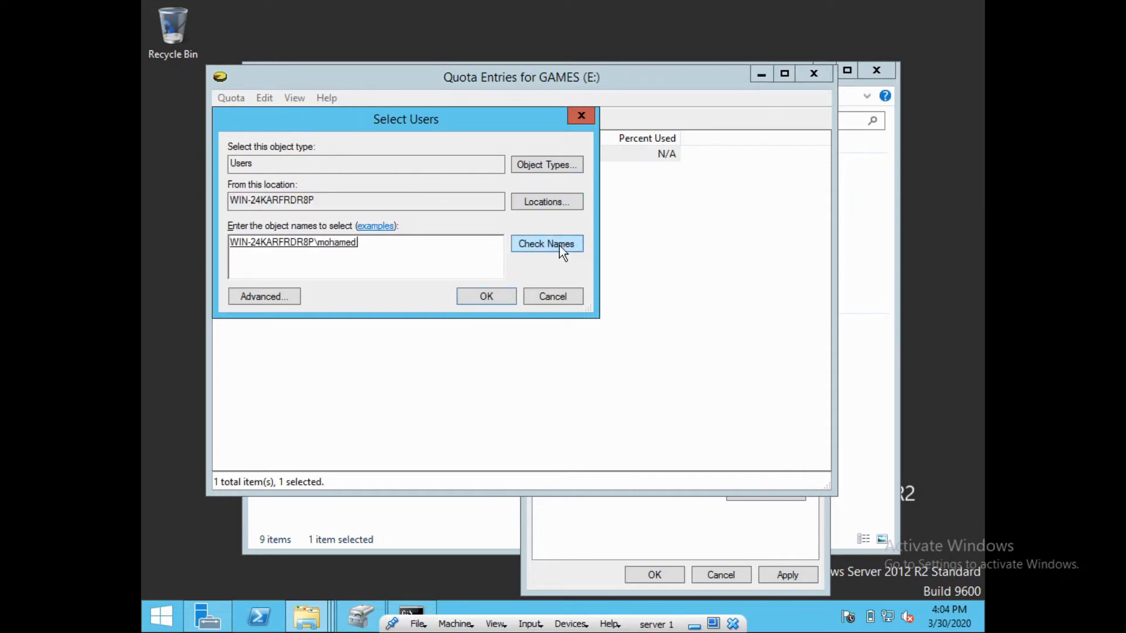
{"action": "left_click", "coordinate": [486, 298]}
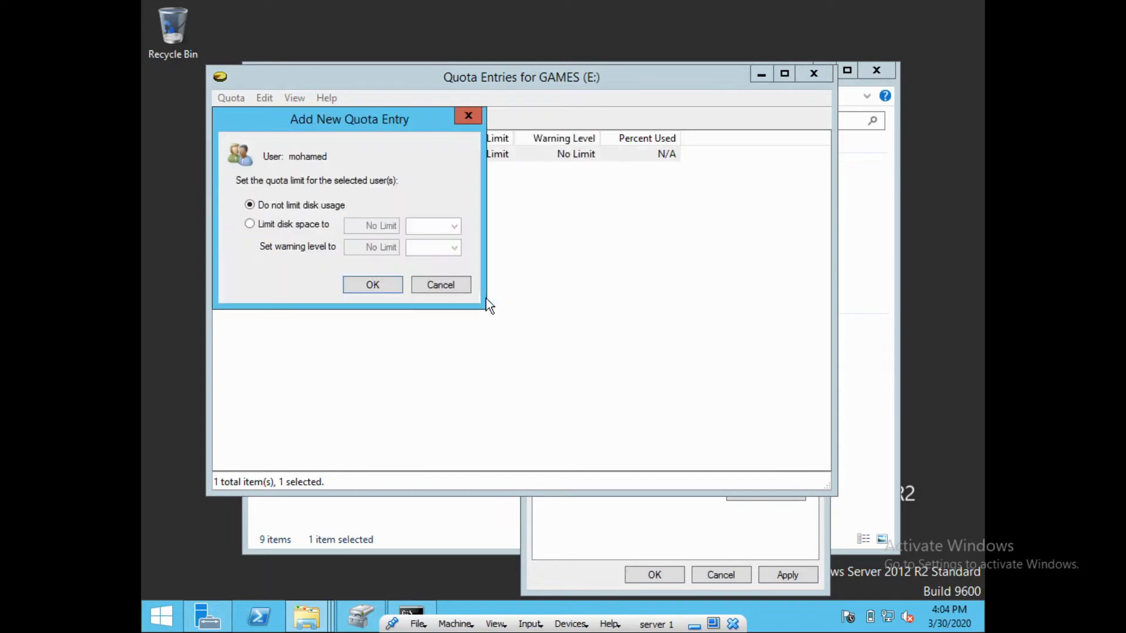
Limit that user's disk space to 15 GB with a 14.5 GB warning level
{"action": "left_click", "coordinate": [282, 225]}
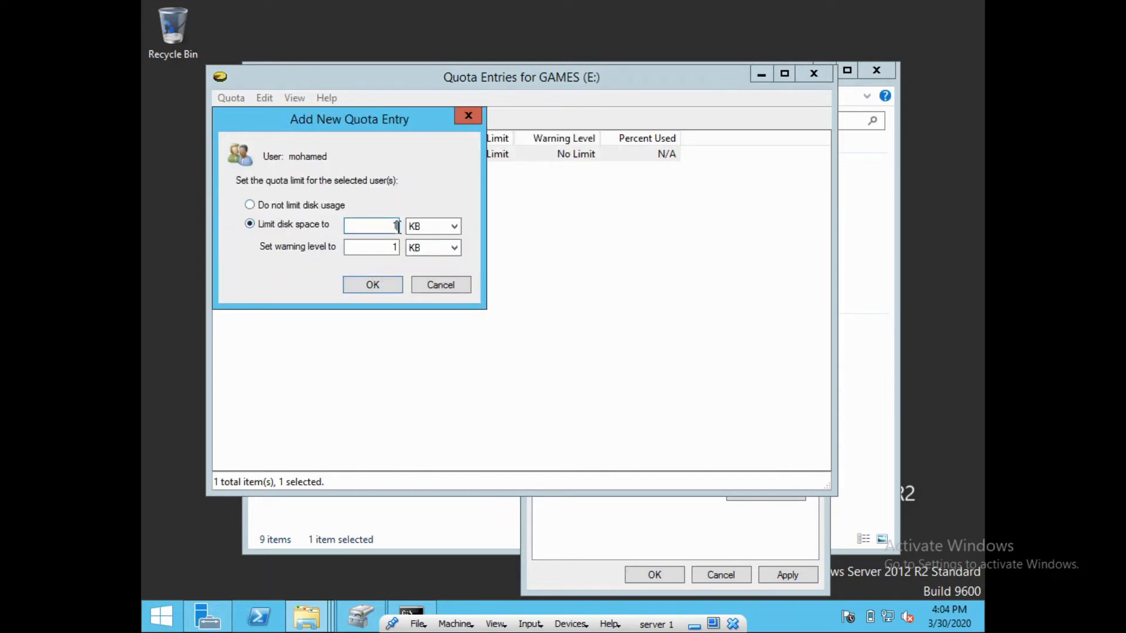
{"action": "type", "text": "15"}
{"action": "left_click", "coordinate": [433, 226]}
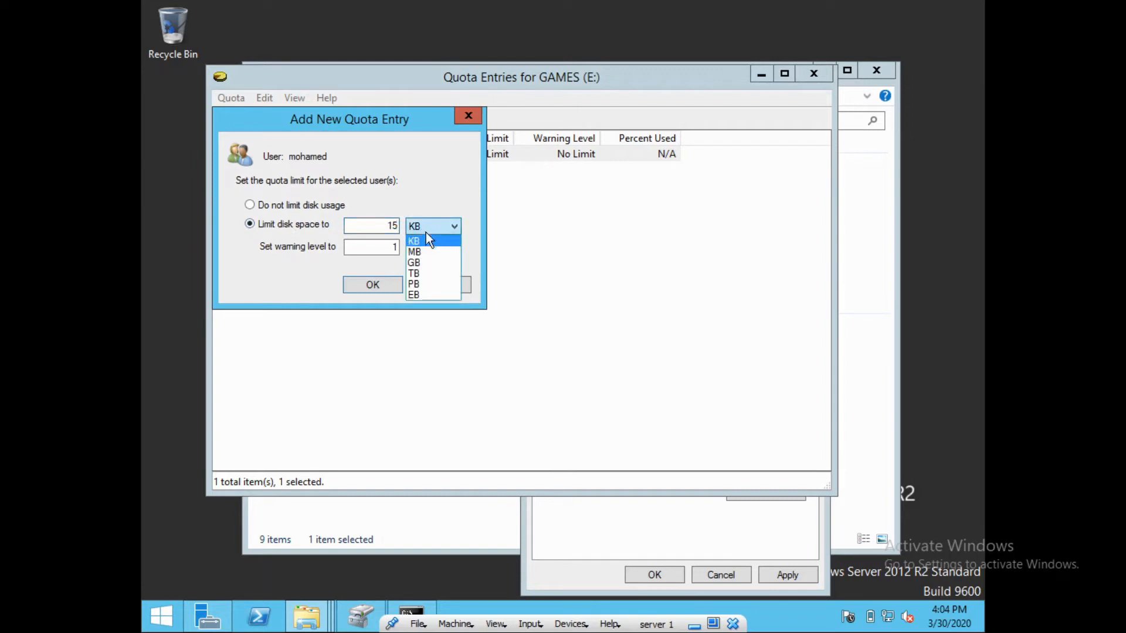
{"action": "left_click", "coordinate": [432, 264]}
{"action": "left_click", "coordinate": [394, 248]}
{"action": "key", "text": "BackSpace"}
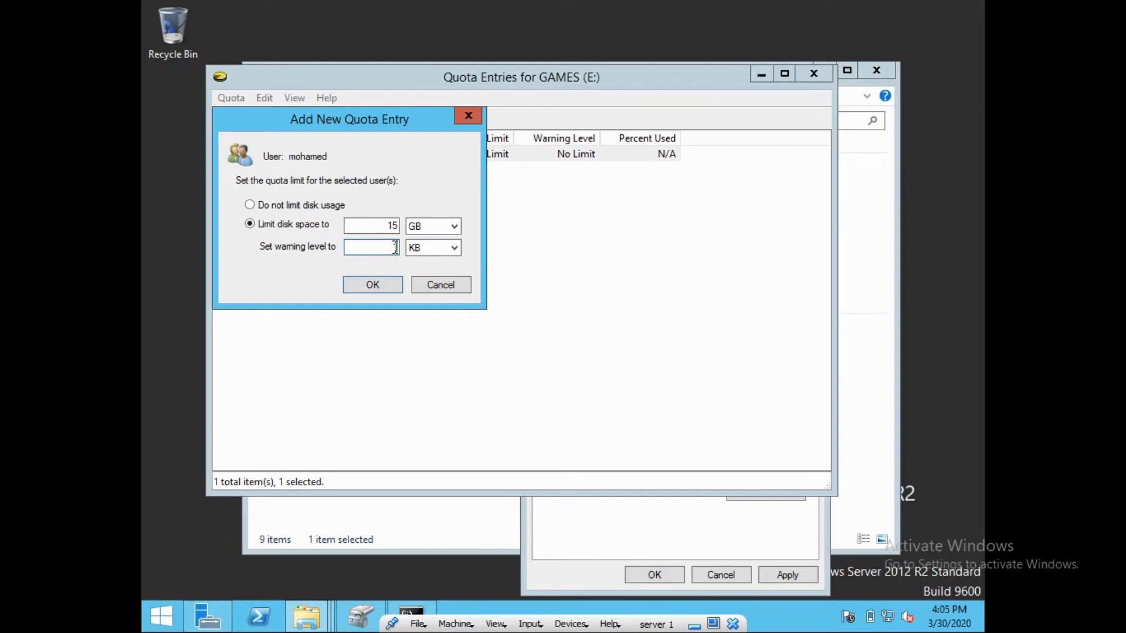
{"action": "type", "text": "14.5"}
{"action": "key", "text": "Tab"}
{"action": "key", "text": "Down"}
{"action": "key", "text": "Down"}
Save the 15 GB entry and start a new quota entry for the second user account
{"action": "left_click", "coordinate": [384, 286]}
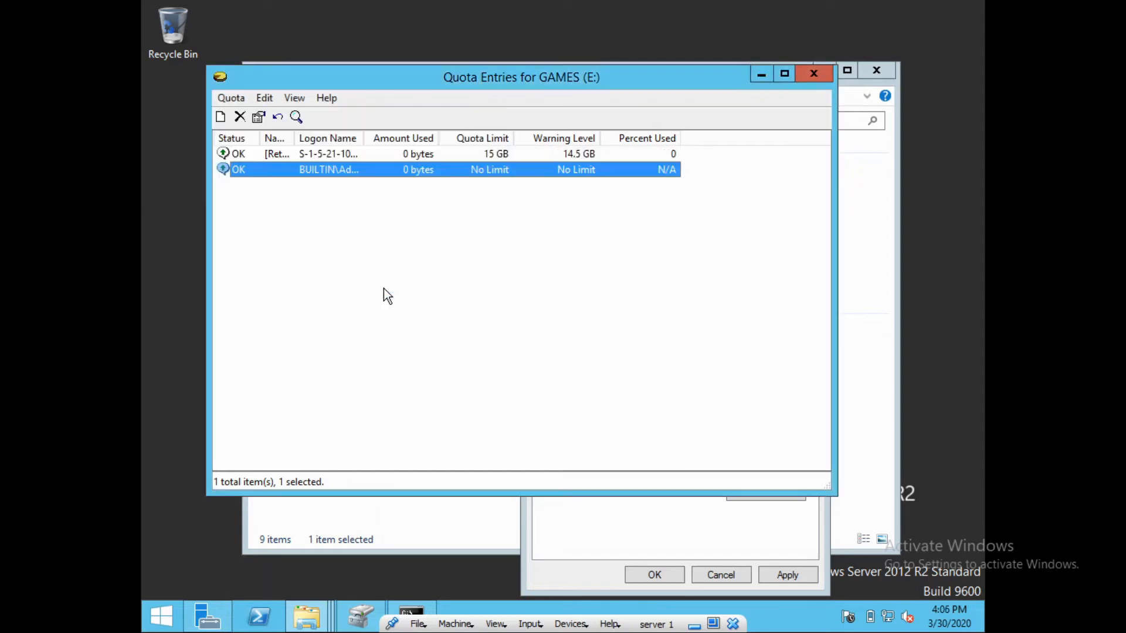
{"action": "left_click", "coordinate": [228, 102]}
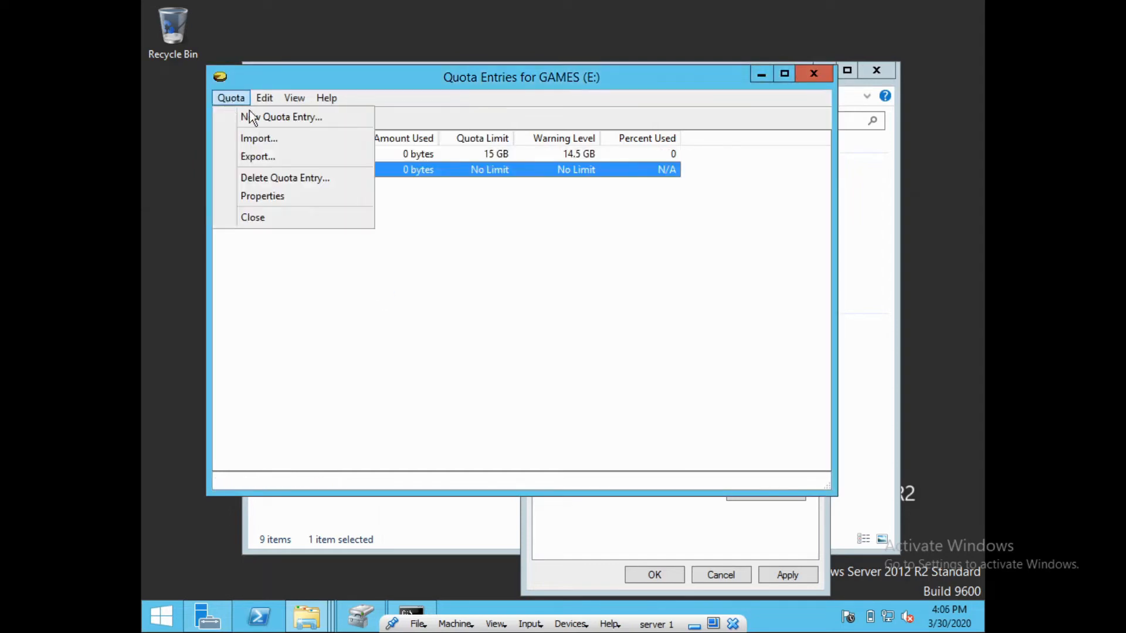
{"action": "left_click", "coordinate": [274, 118]}
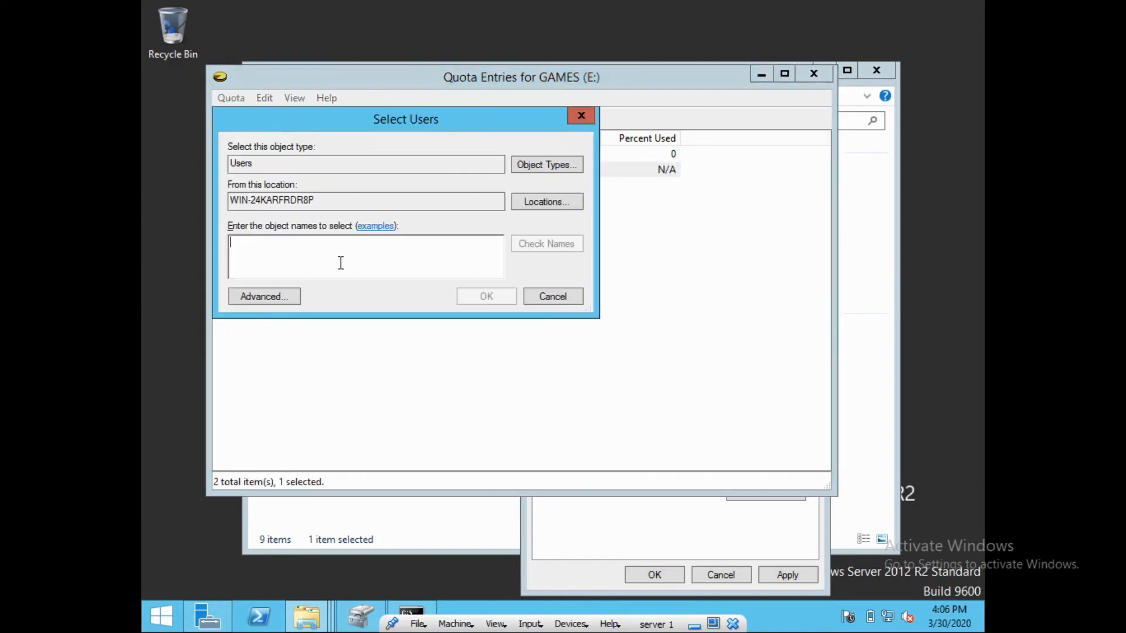
{"action": "type", "text": "alii"}
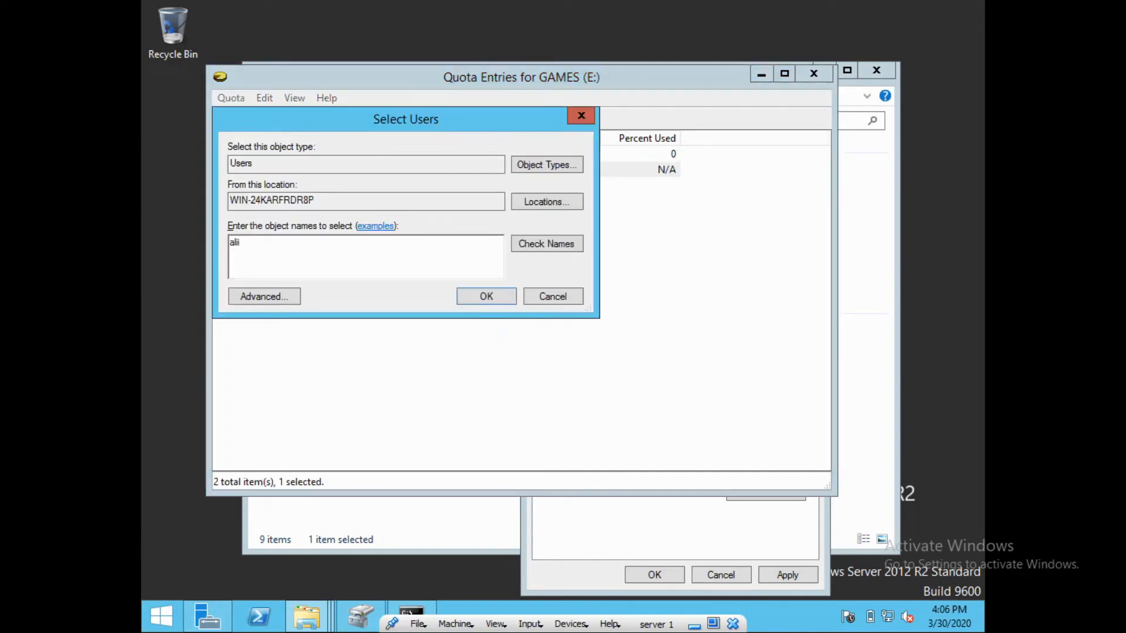
{"action": "left_click", "coordinate": [554, 244]}
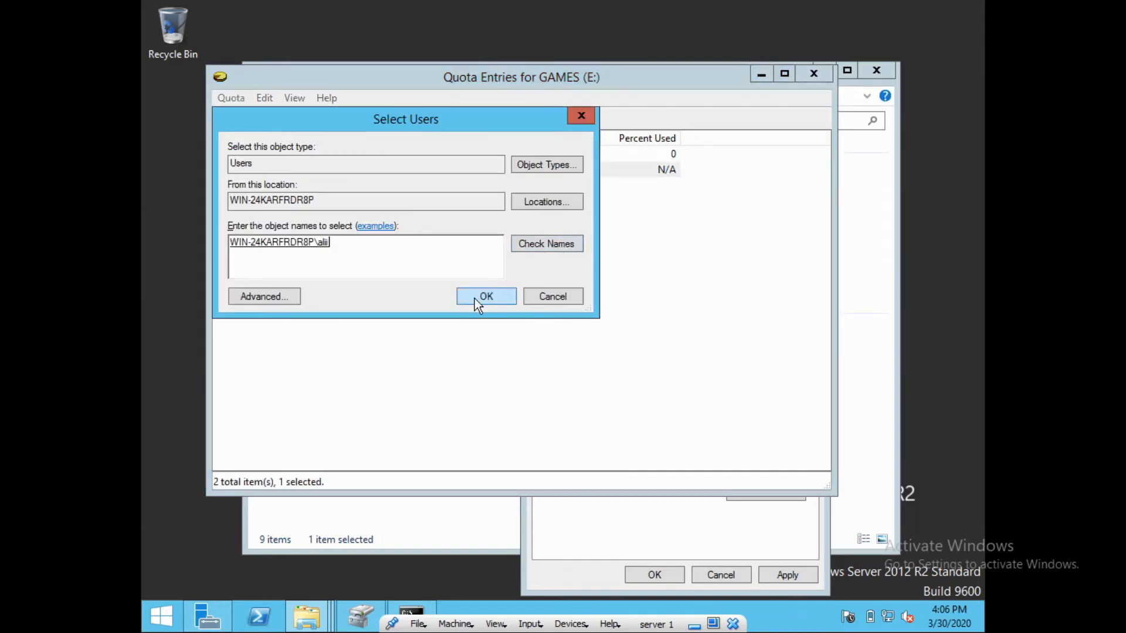
{"action": "left_click", "coordinate": [474, 298]}
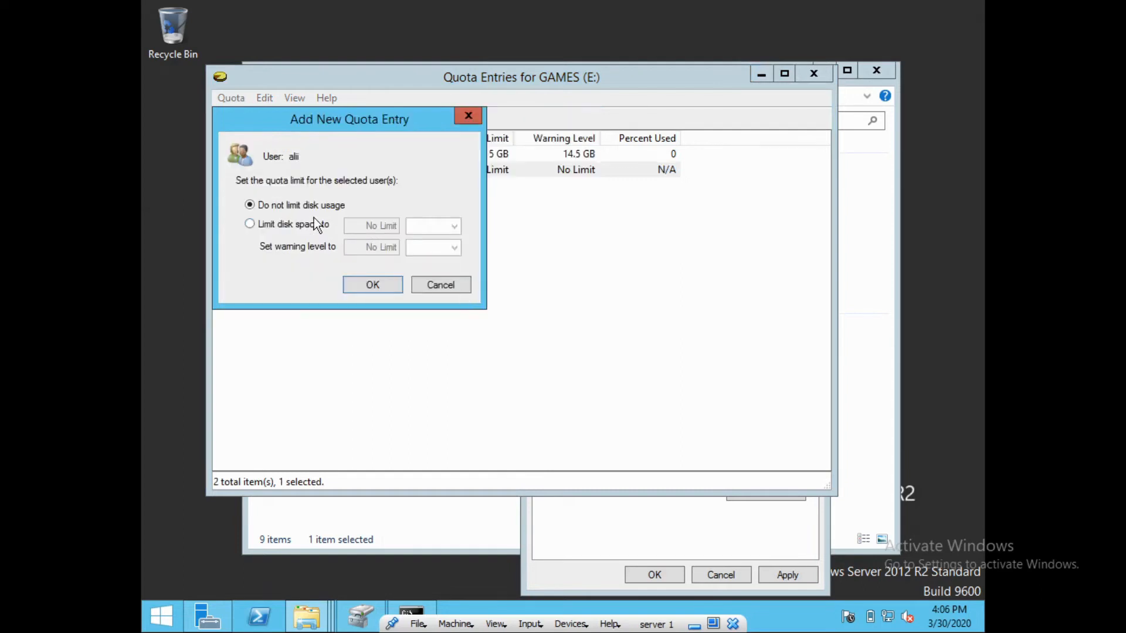
Limit the second user to 20 GB with a 19.5 GB warning, save it, and close Quota Entries
{"action": "left_click", "coordinate": [250, 224]}
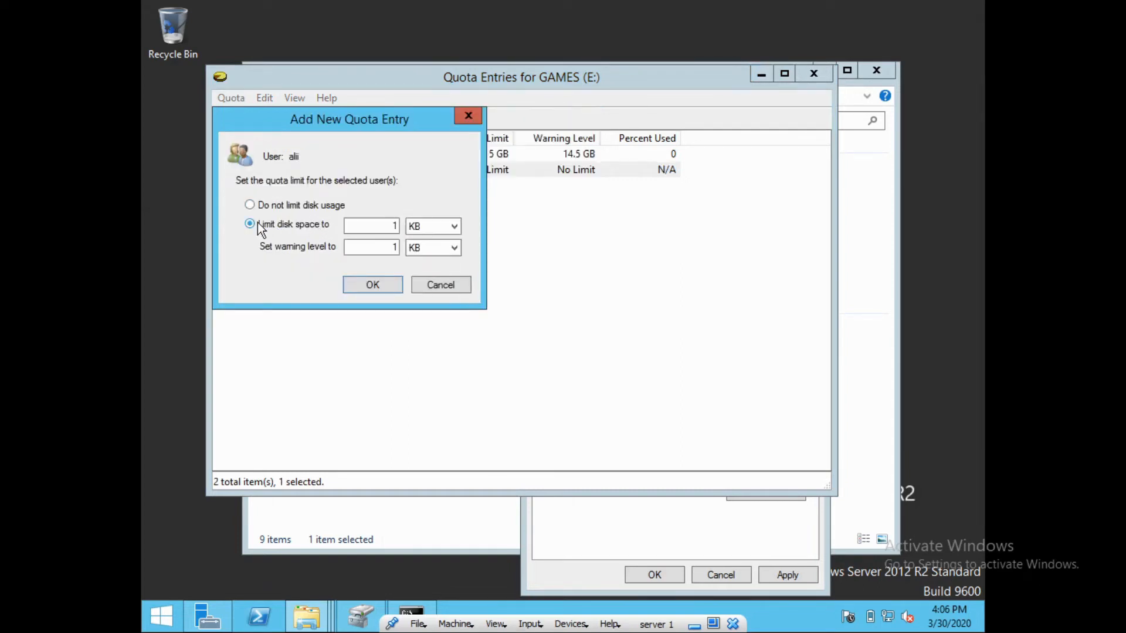
{"action": "left_click", "coordinate": [385, 225]}
{"action": "type", "text": "20"}
{"action": "left_click", "coordinate": [437, 226]}
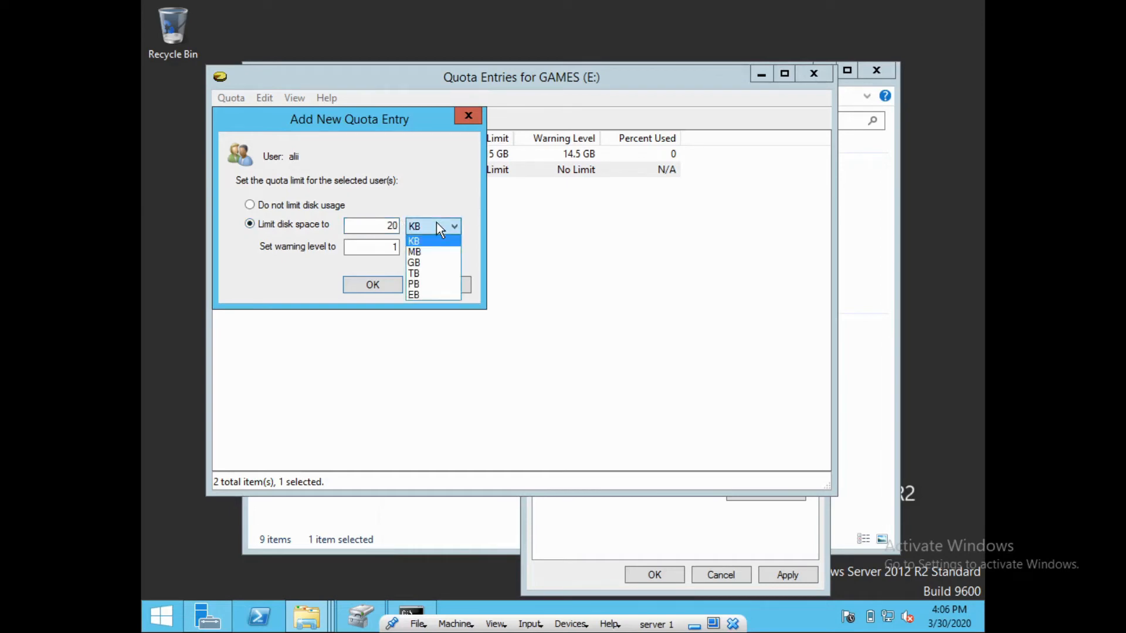
{"action": "left_click", "coordinate": [423, 261]}
{"action": "left_click", "coordinate": [394, 249]}
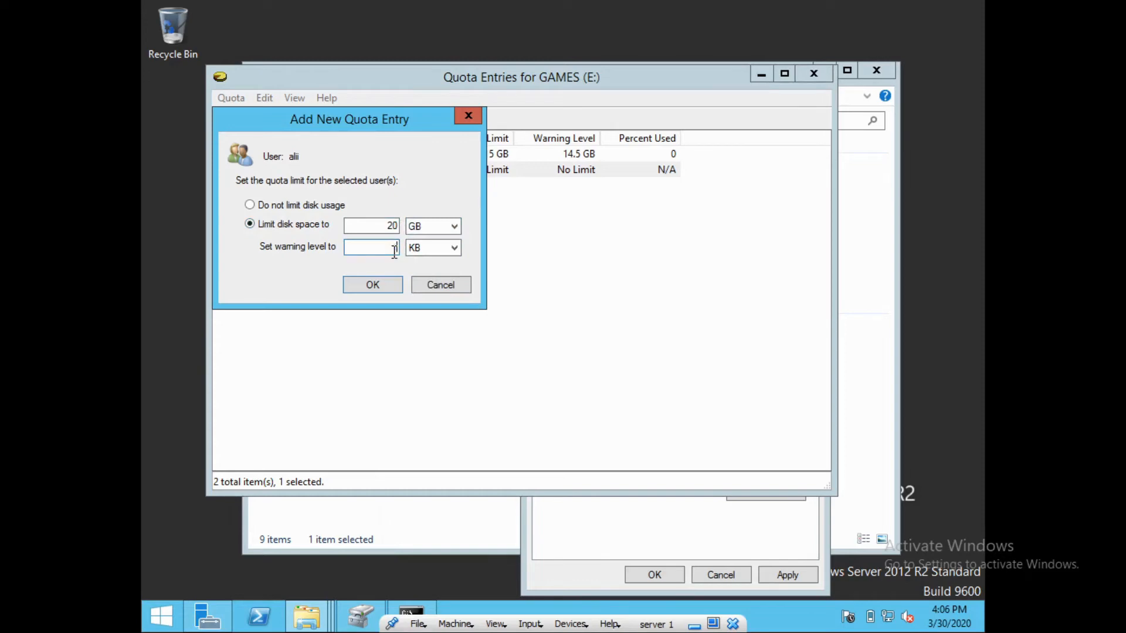
{"action": "type", "text": "19.5"}
{"action": "left_click", "coordinate": [423, 253]}
{"action": "left_click", "coordinate": [424, 286]}
{"action": "left_click", "coordinate": [389, 288]}
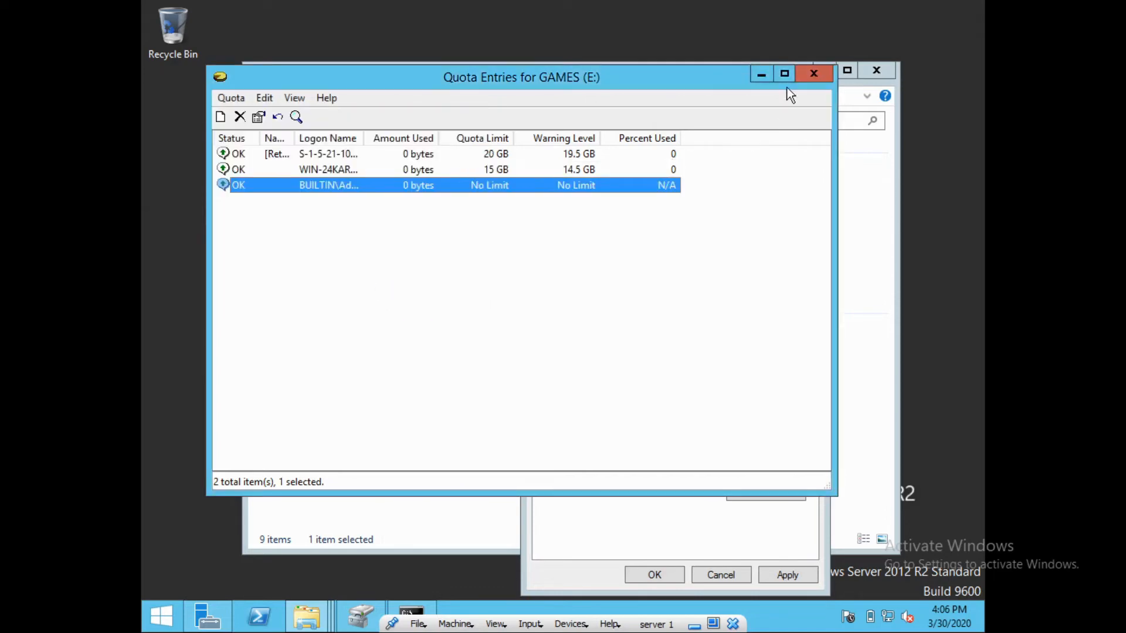
{"action": "left_click", "coordinate": [815, 79]}
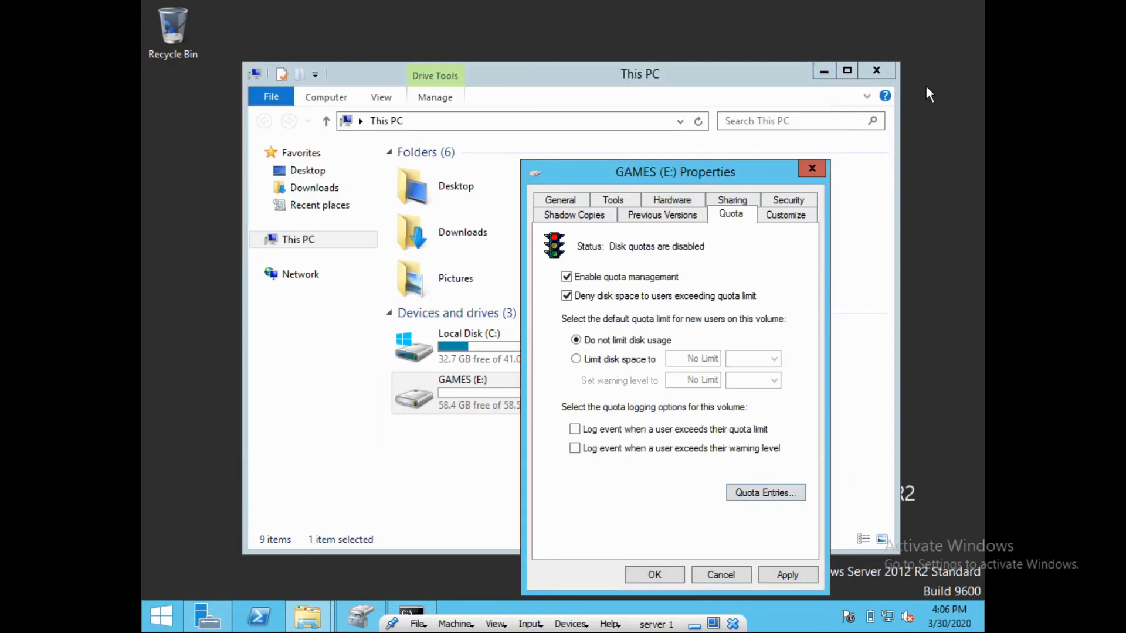
Apply the quota settings, confirm enabling the quota system, and close GAMES (E:) Properties
{"action": "left_click", "coordinate": [785, 573]}
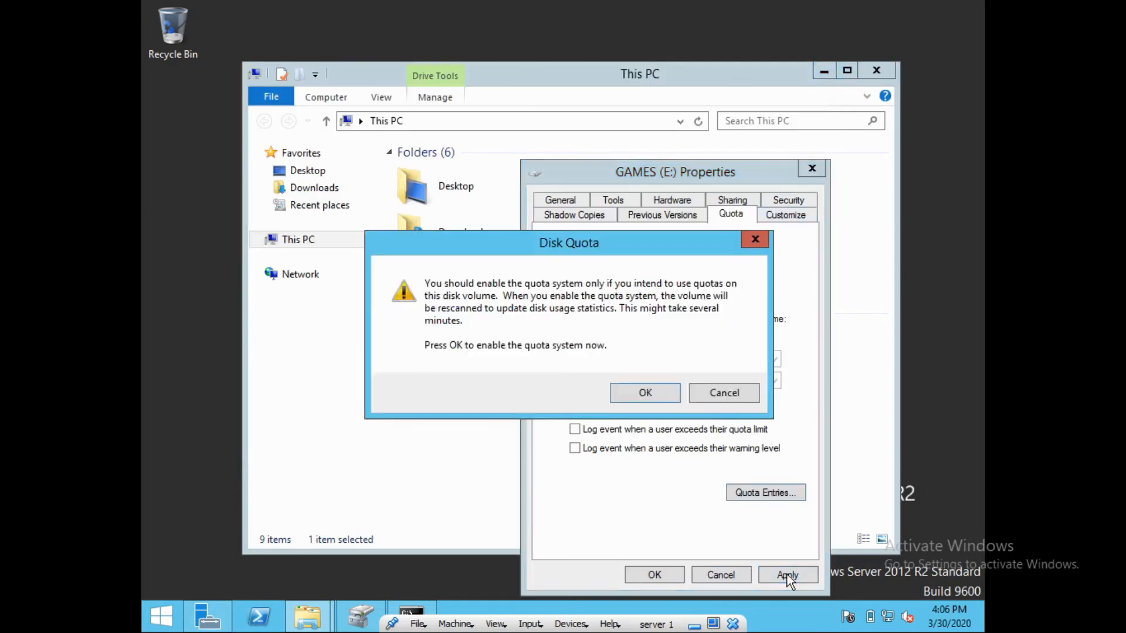
{"action": "left_click", "coordinate": [661, 391]}
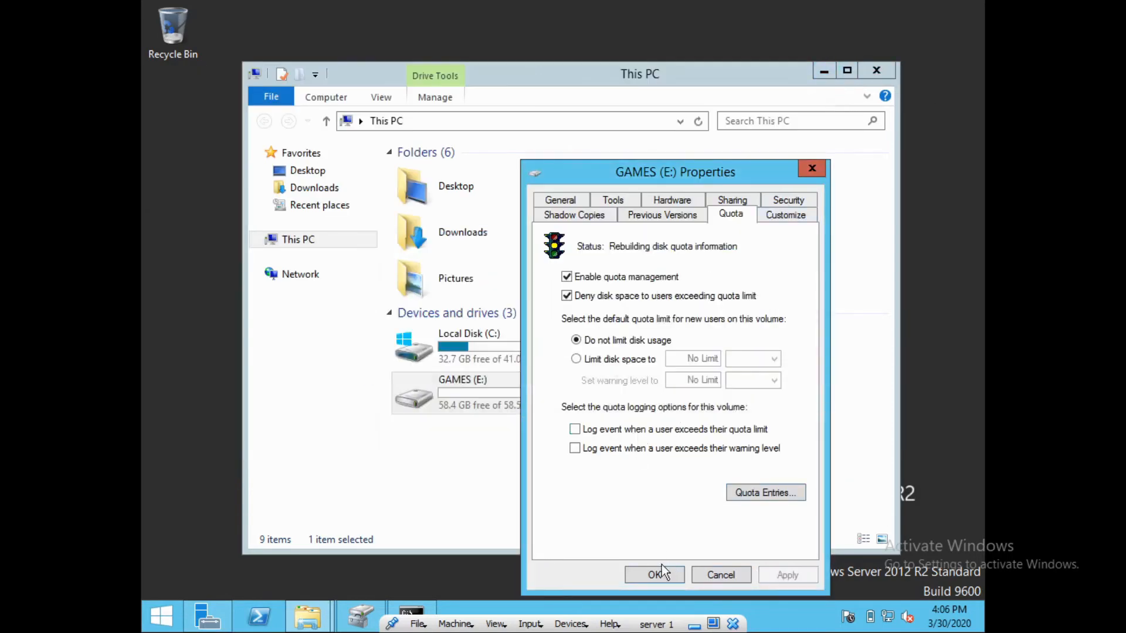
{"action": "left_click", "coordinate": [655, 574]}
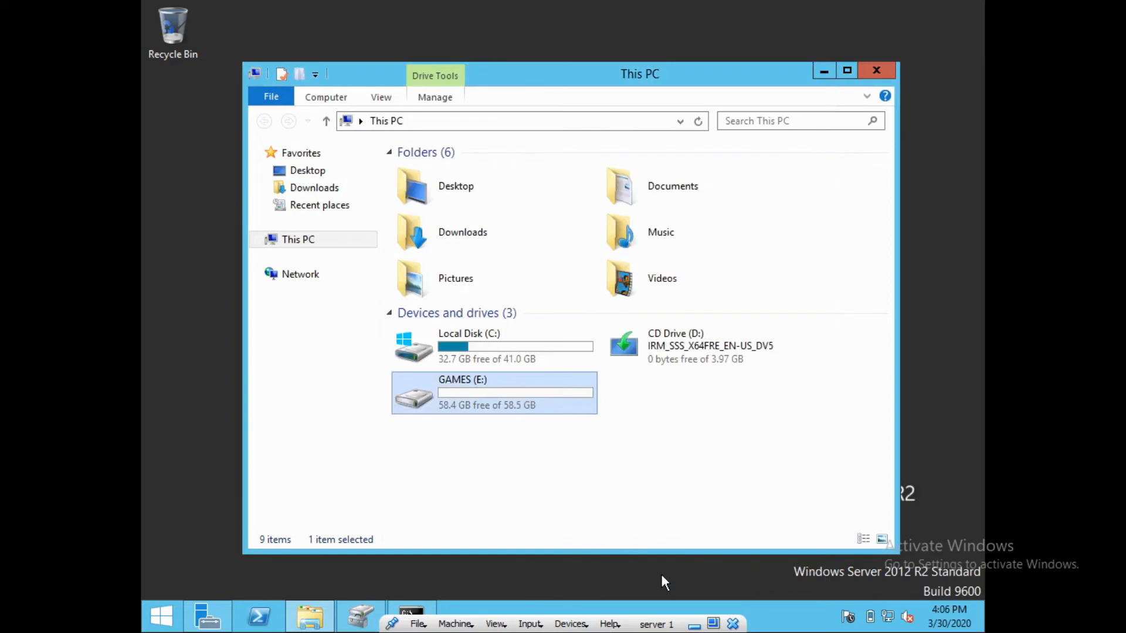
Reopen GAMES (E:) Properties to verify the quota settings, then close it and deselect the drive
{"action": "right_click", "coordinate": [486, 397]}
{"action": "left_click", "coordinate": [527, 389]}
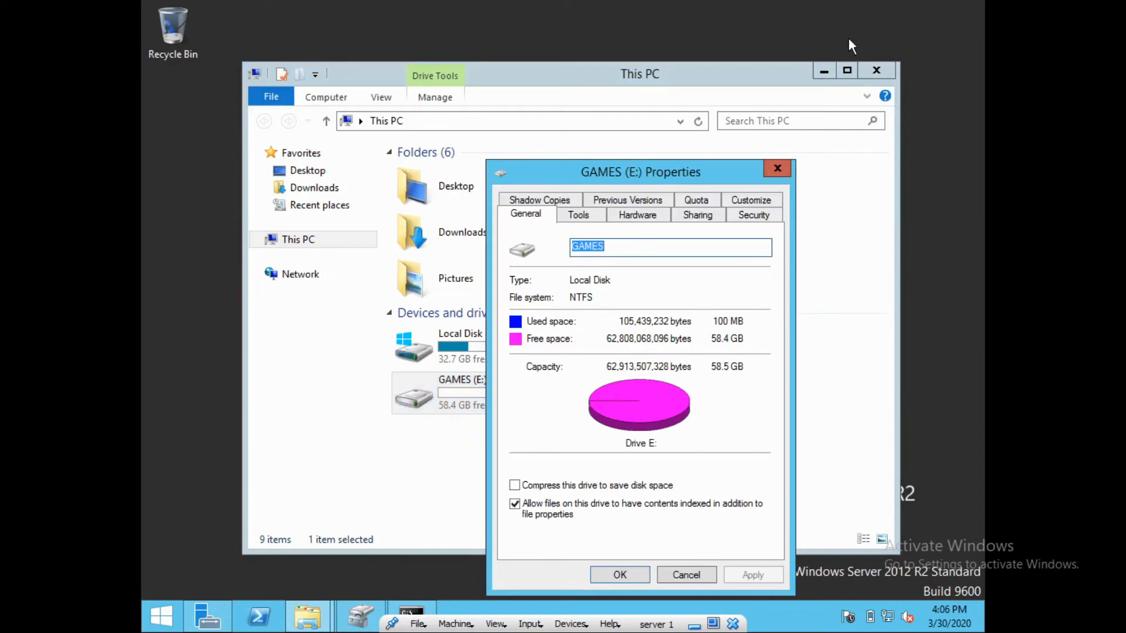
{"action": "left_click", "coordinate": [778, 169]}
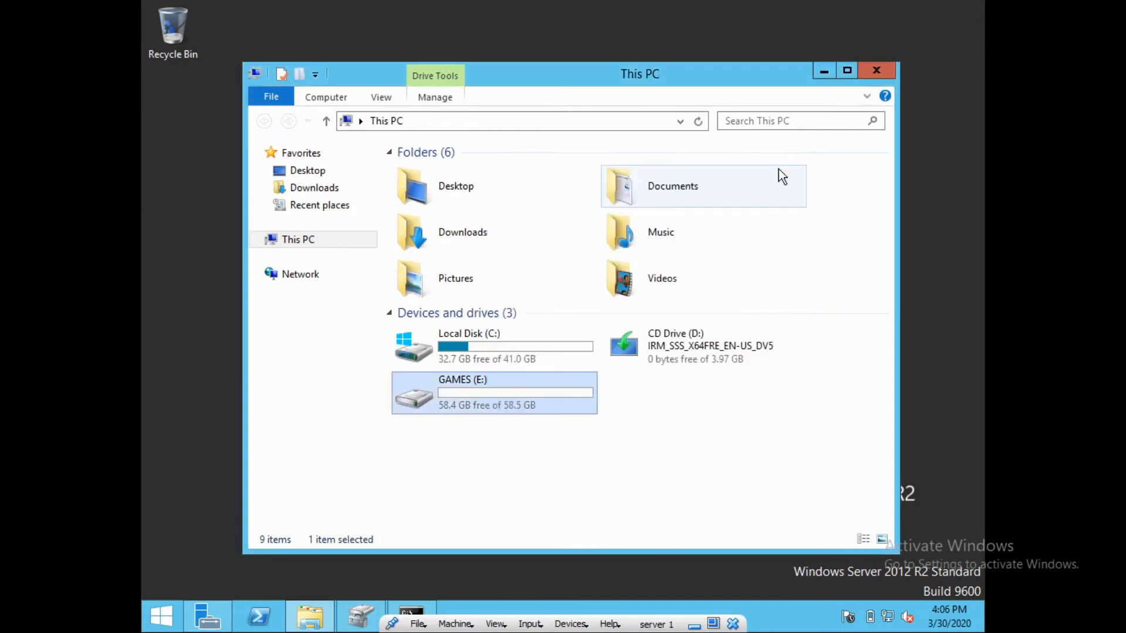
{"action": "left_click", "coordinate": [608, 436]}
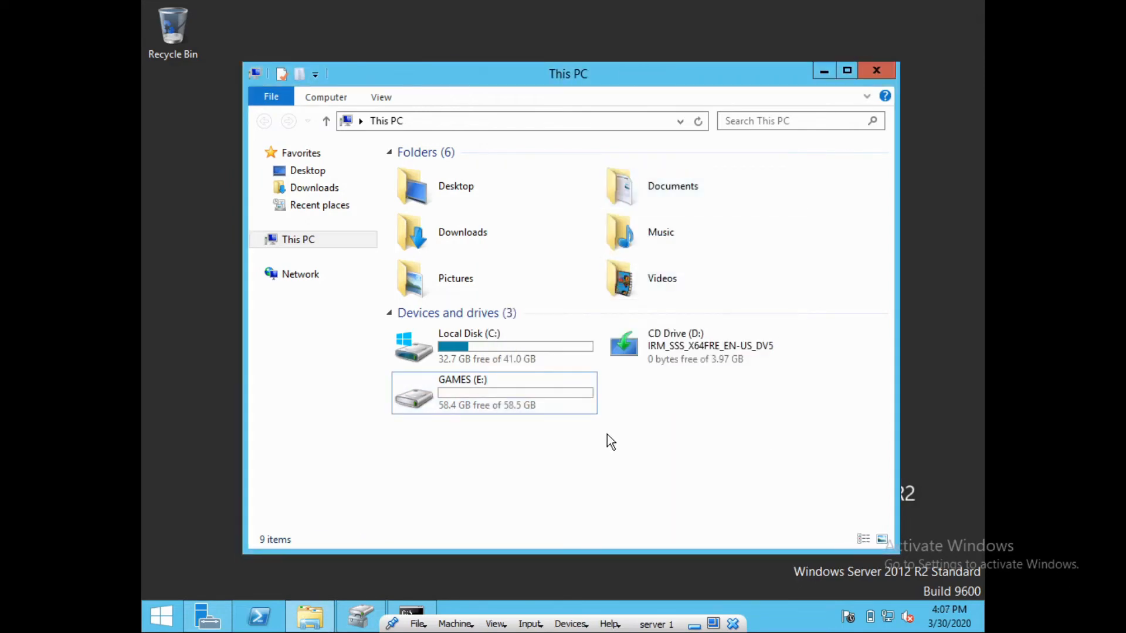
{"action": "left_click", "coordinate": [518, 405]}
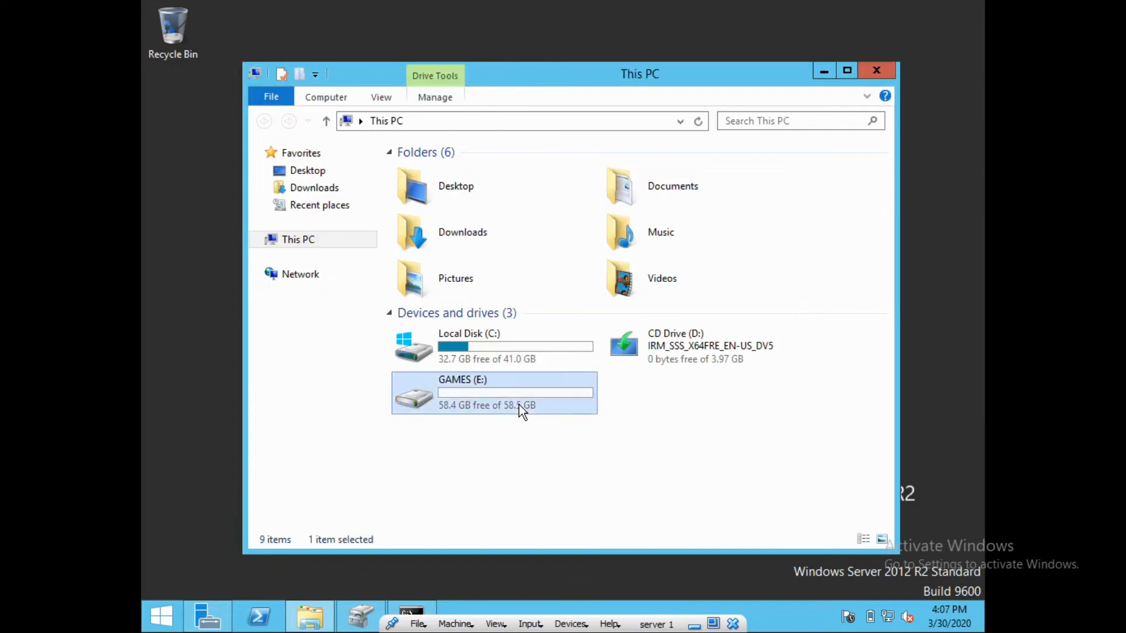
{"action": "right_click", "coordinate": [519, 405]}
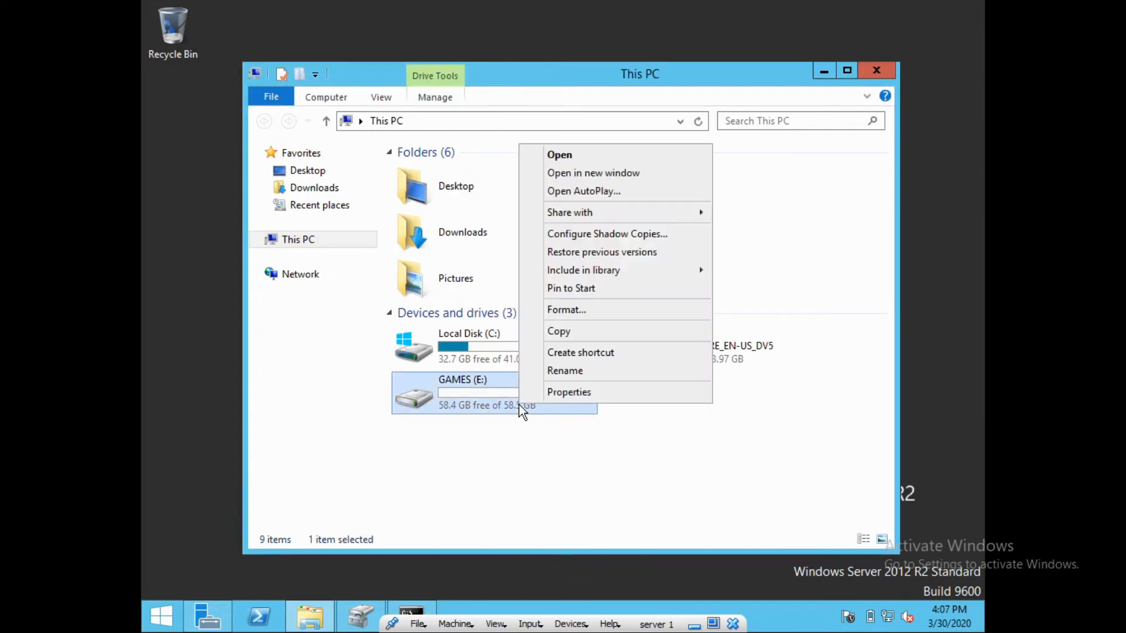
{"action": "key", "text": "Escape"}
{"action": "left_click", "coordinate": [597, 419]}
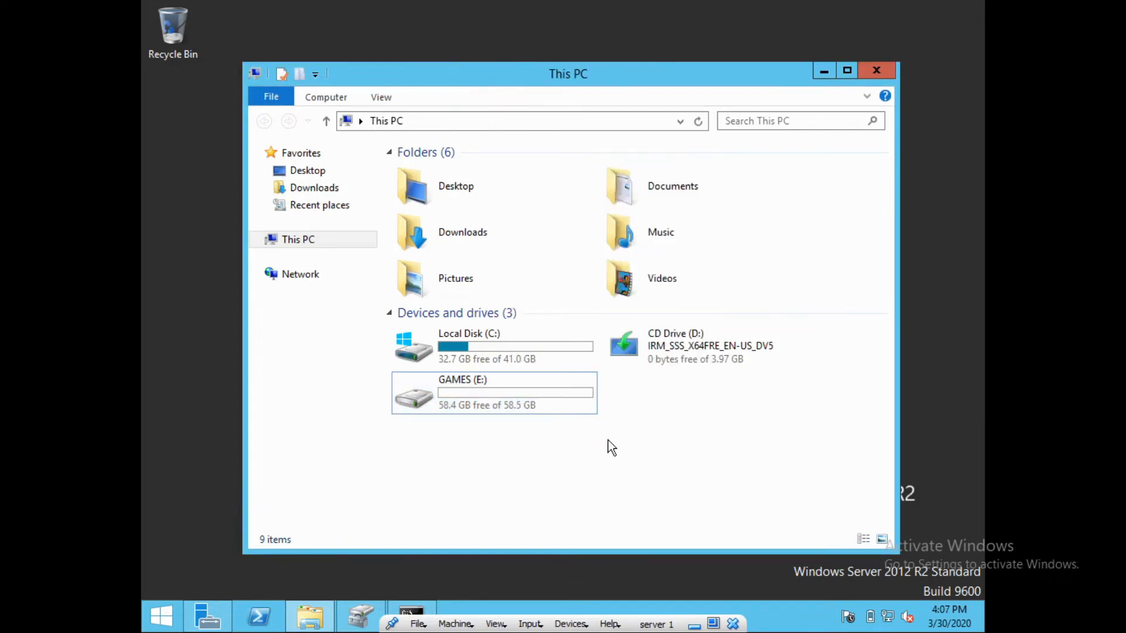
Use Ctrl+Alt+Del to switch user and choose the new user account tile
{"action": "key", "text": "ctrl+alt+Delete"}
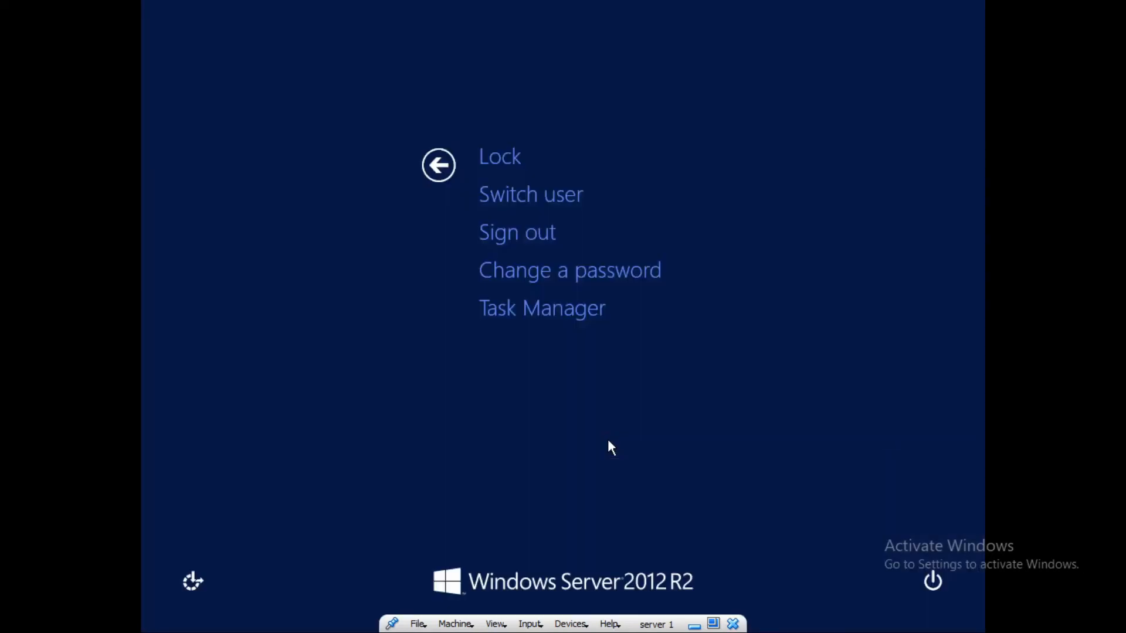
{"action": "key", "text": "Down"}
{"action": "key", "text": "Down"}
{"action": "key", "text": "Return"}
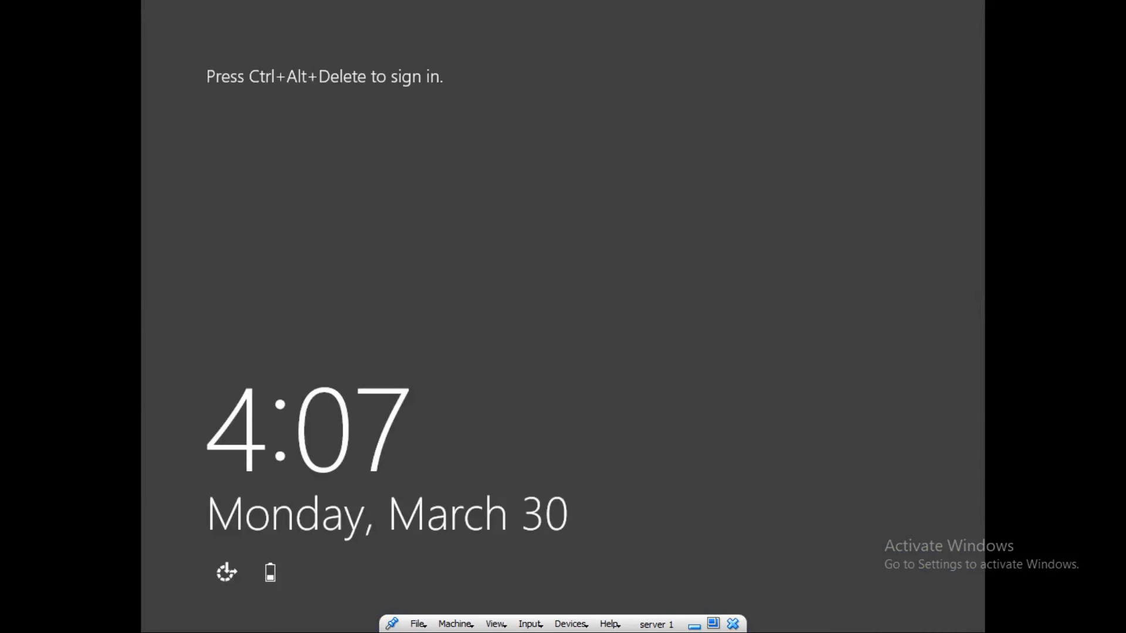
{"action": "key", "text": "ctrl+alt+Delete"}
{"action": "key", "text": "Right"}
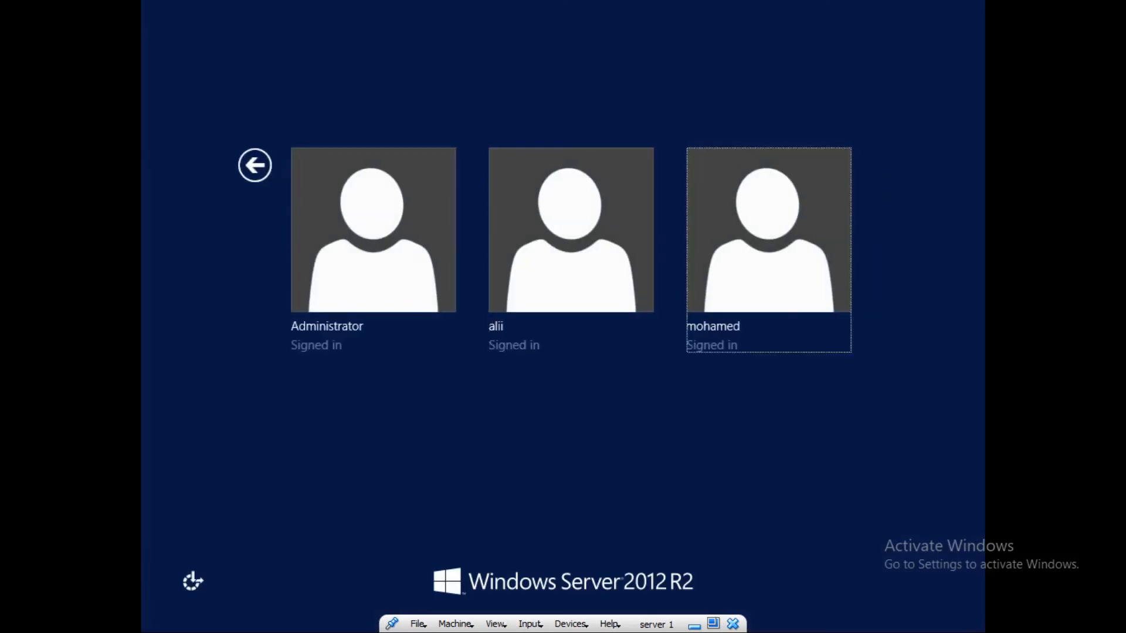
{"action": "key", "text": "Return"}
Enter that account's password and sign in to its desktop
{"action": "type", "text": "••••"}
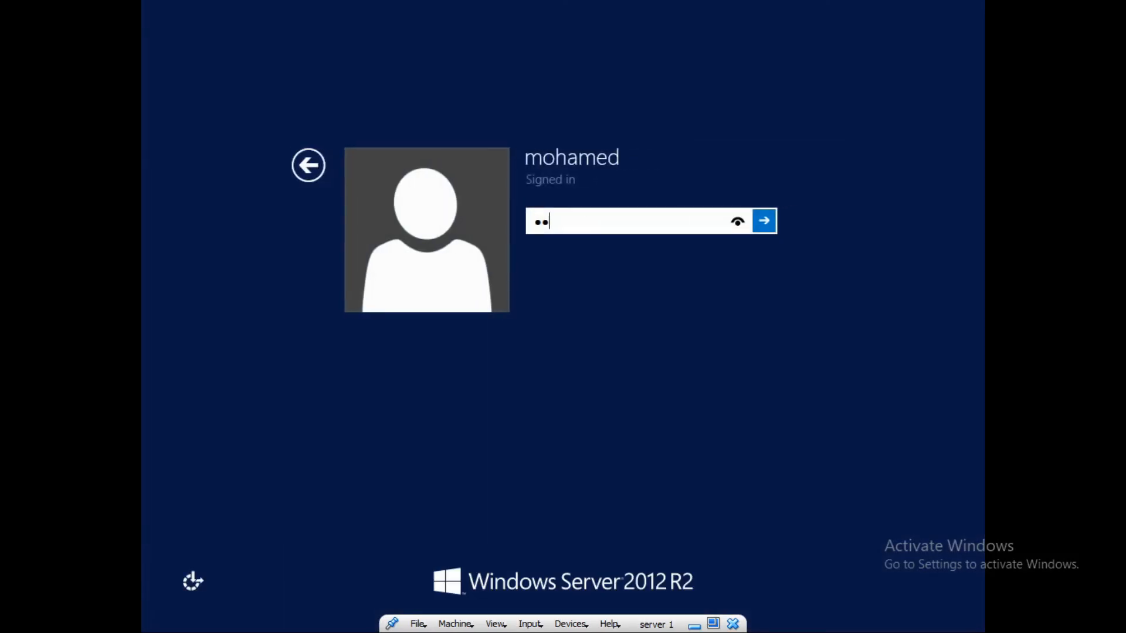
{"action": "key", "text": "BackSpace"}
{"action": "key", "text": "BackSpace"}
{"action": "key", "text": "BackSpace"}
{"action": "key", "text": "BackSpace"}
{"action": "type", "text": "••"}
{"action": "key", "text": "BackSpace"}
{"action": "key", "text": "BackSpace"}
{"action": "type", "text": "•••••••"}
{"action": "key", "text": "Return"}
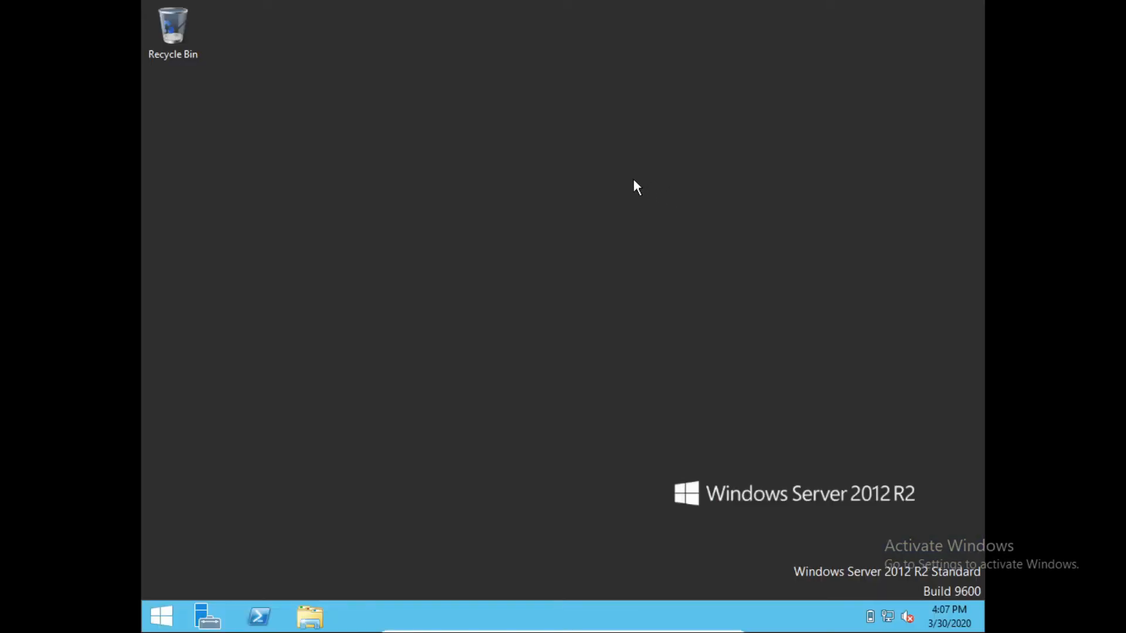
{"action": "key", "text": "super+r"}
{"action": "type", "text": "cmd"}
{"action": "key", "text": "Return"}
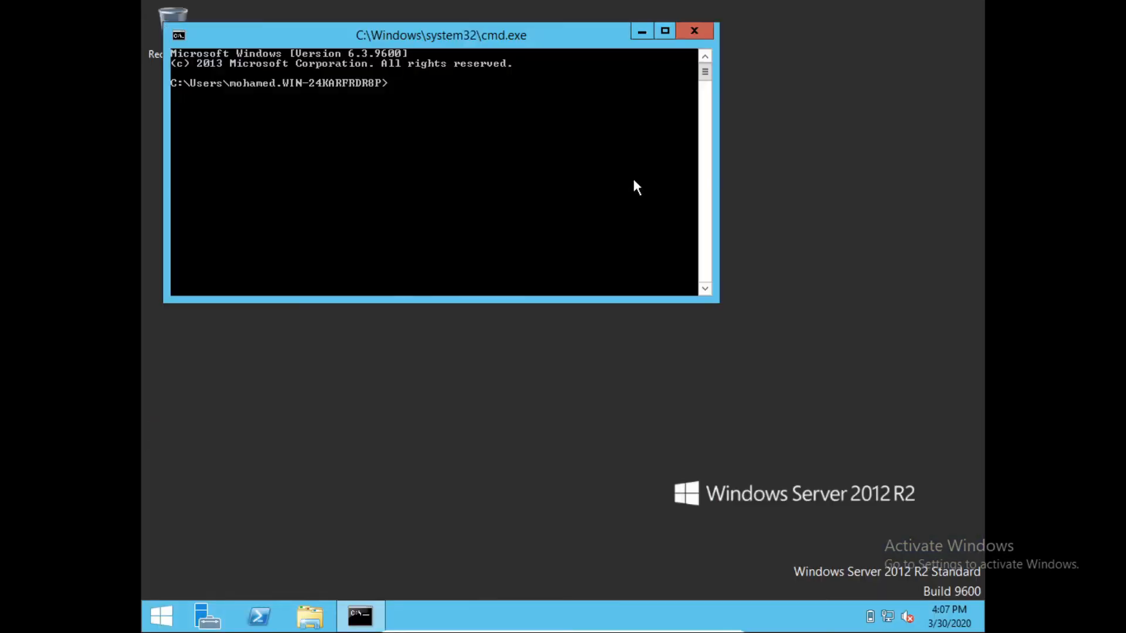
{"action": "type", "text": "whoami"}
{"action": "key", "text": "Return"}
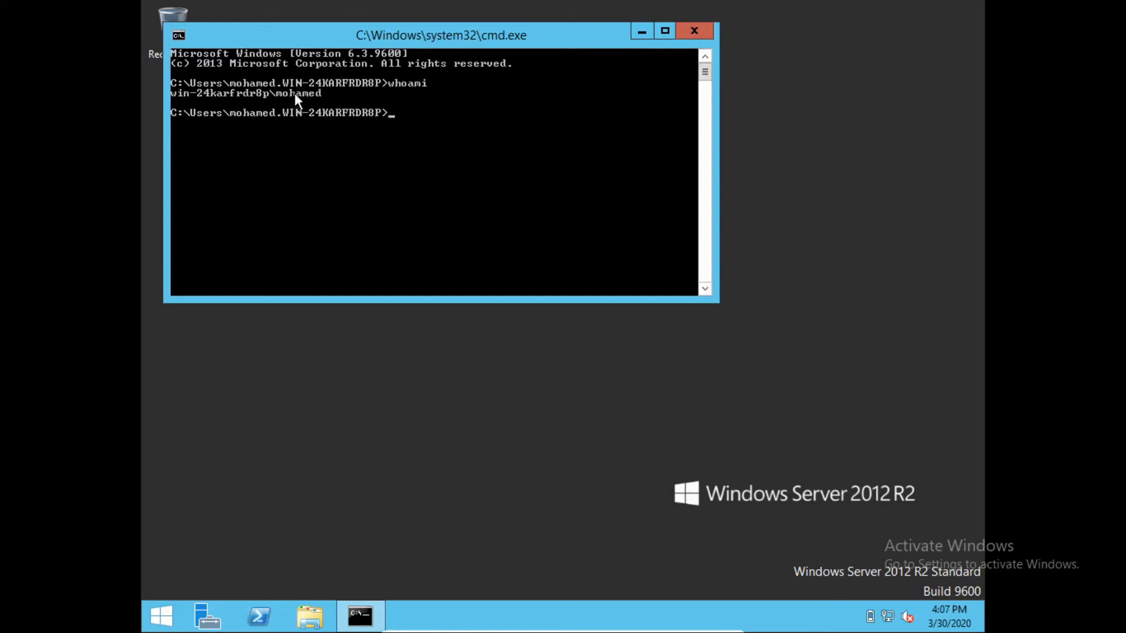
{"action": "left_click", "coordinate": [702, 33]}
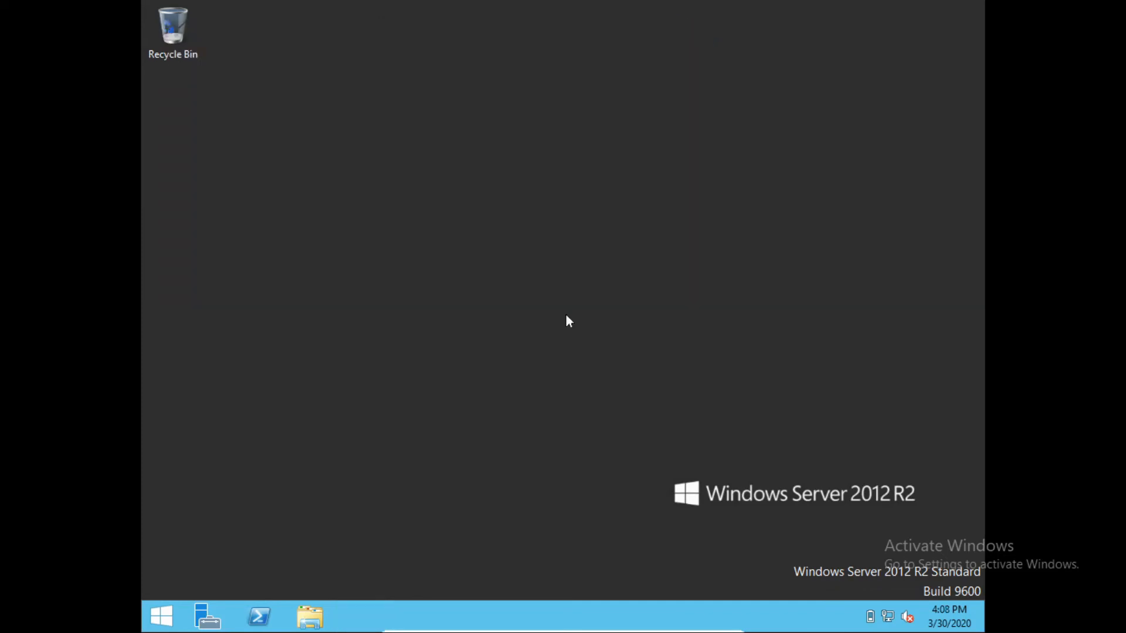
Open This PC and check that GAMES (E:) Properties shows a 15.0 GB capacity for this user
{"action": "left_click", "coordinate": [314, 623]}
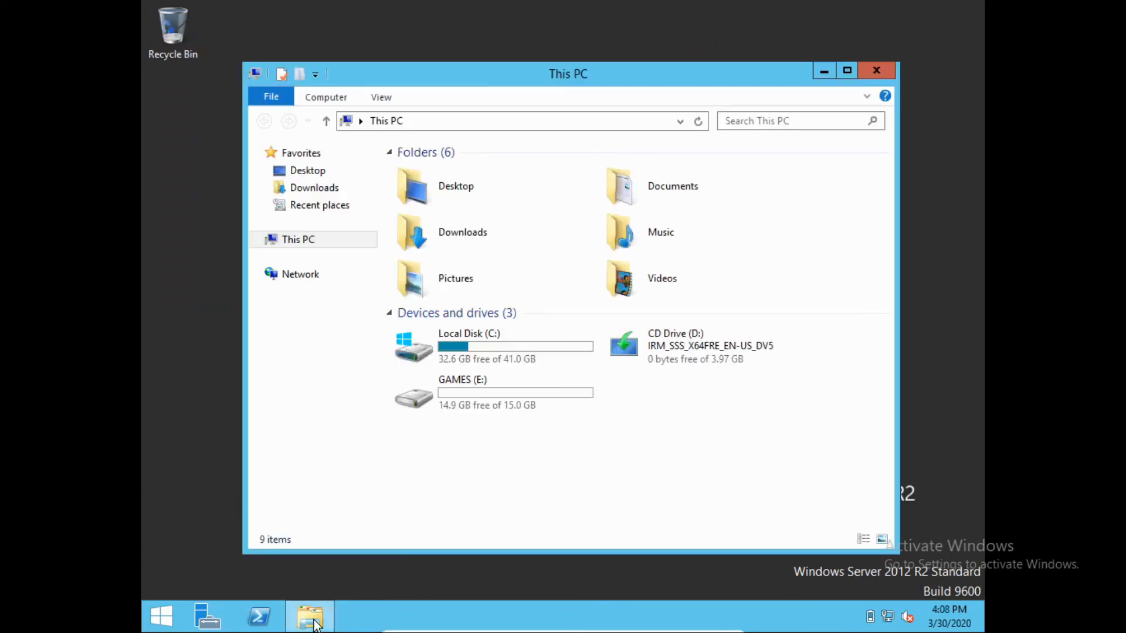
{"action": "left_click", "coordinate": [486, 397]}
{"action": "right_click", "coordinate": [486, 397]}
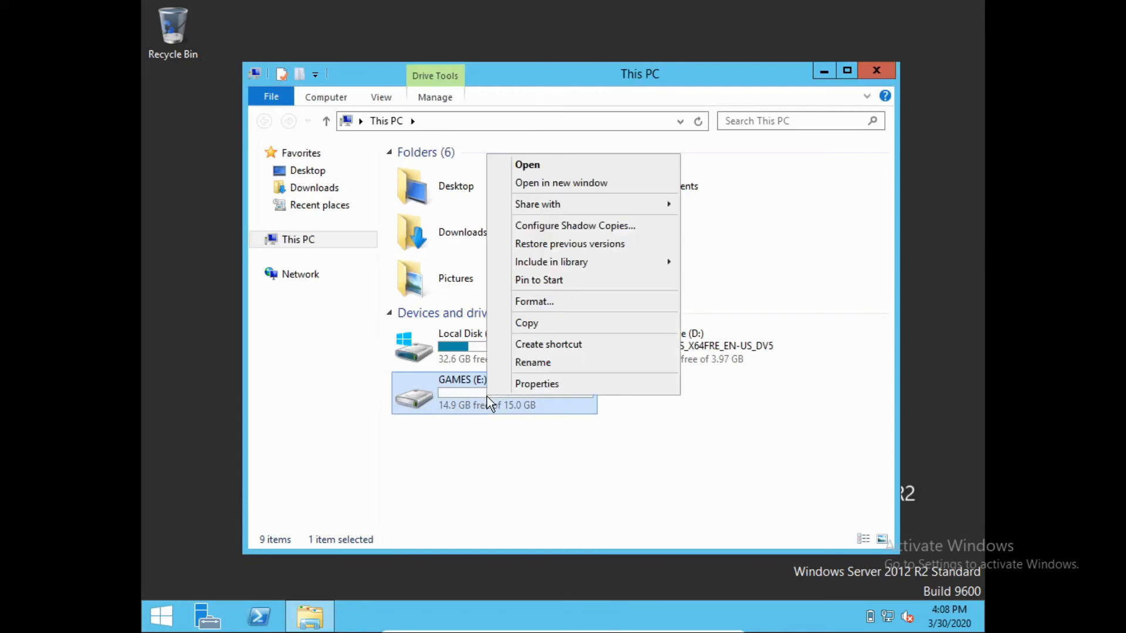
{"action": "left_click", "coordinate": [526, 382]}
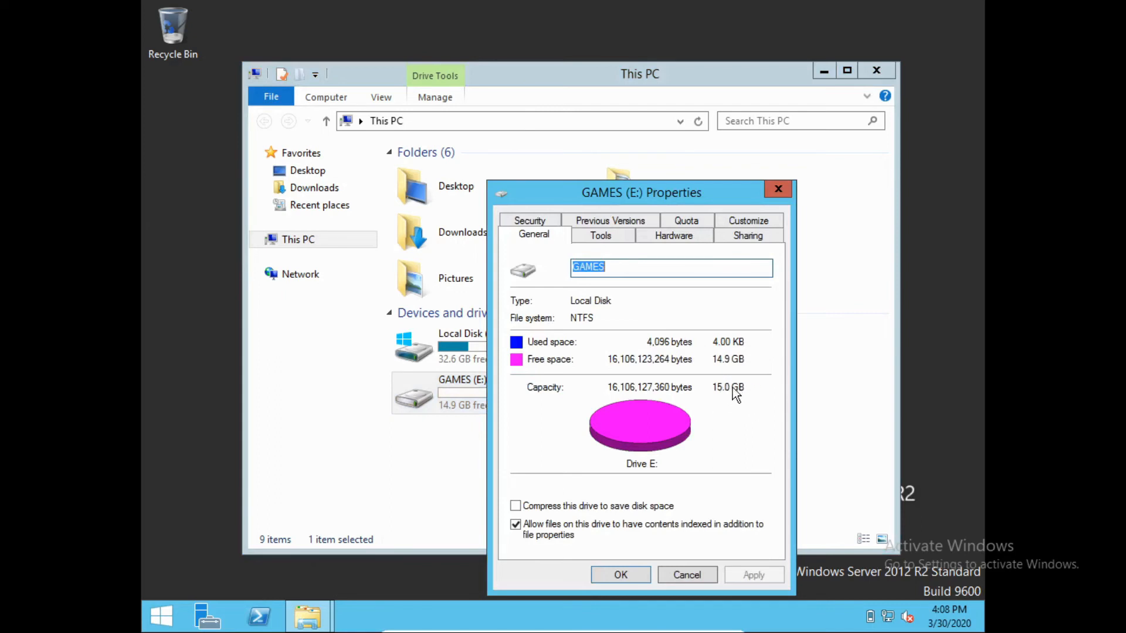
{"action": "key", "text": "Escape"}
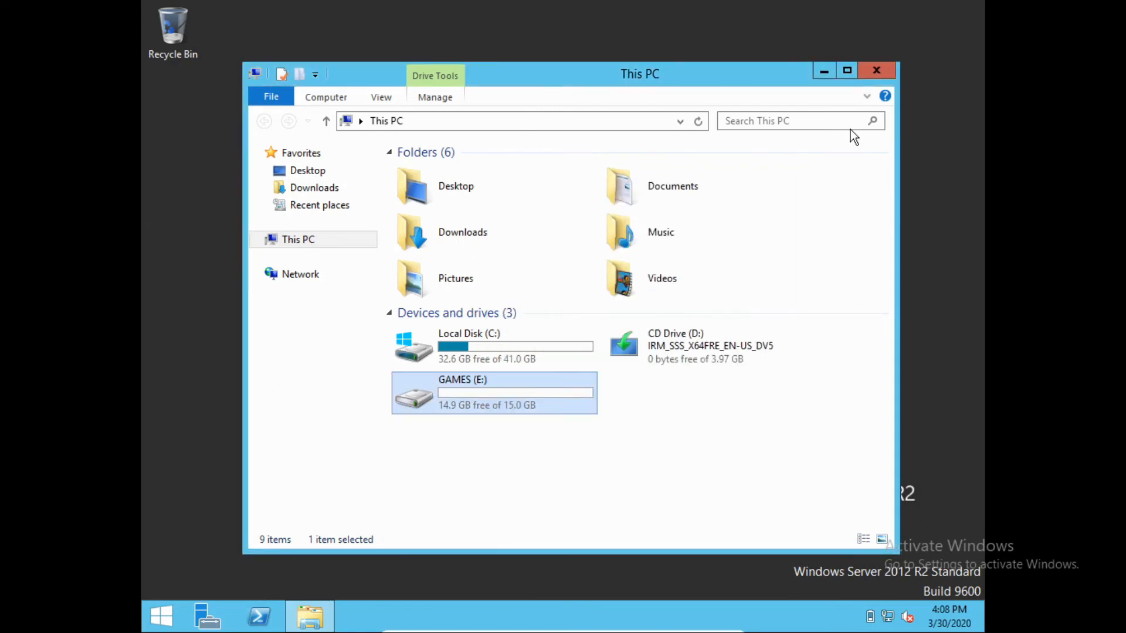
{"action": "key", "text": "ctrl+alt+Delete"}
Switch user and sign in to the second new user account's desktop
{"action": "key", "text": "Down"}
{"action": "key", "text": "Return"}
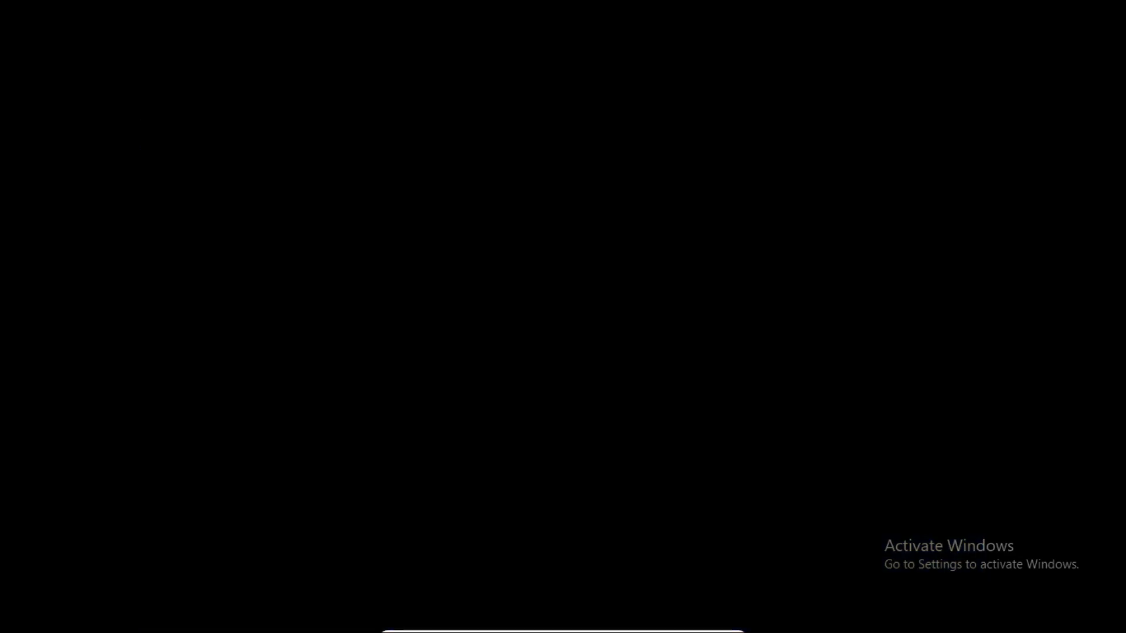
{"action": "key", "text": "ctrl+alt+Delete"}
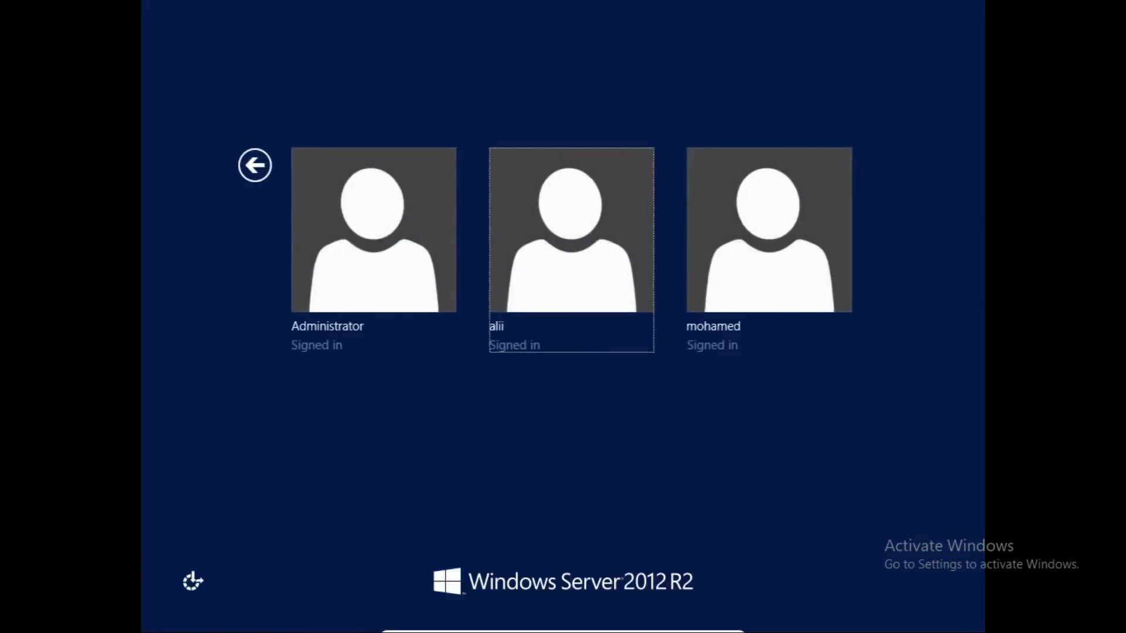
{"action": "key", "text": "Right"}
{"action": "key", "text": "Left"}
{"action": "key", "text": "Return"}
{"action": "key", "text": "Return"}
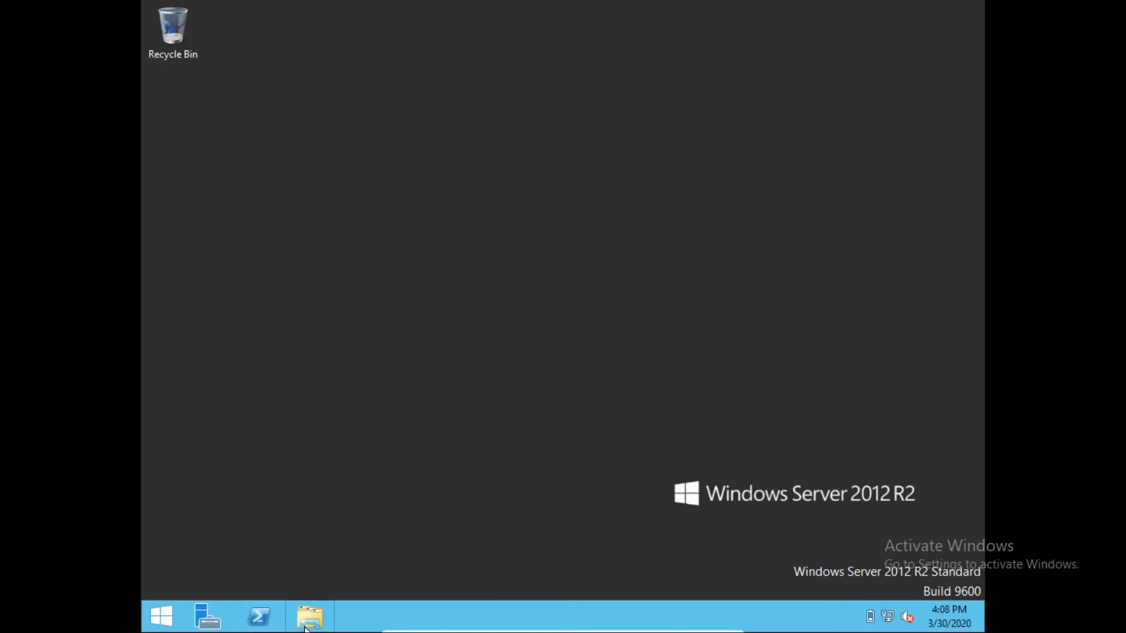
{"action": "left_click", "coordinate": [306, 626]}
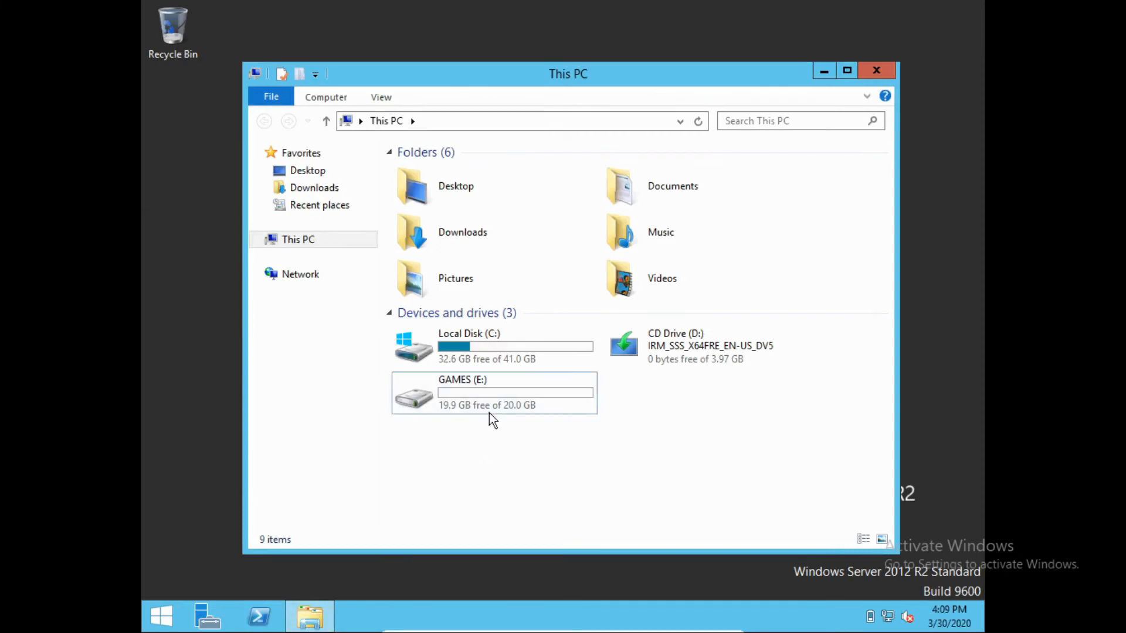
{"action": "right_click", "coordinate": [489, 413]}
{"action": "left_click", "coordinate": [543, 395]}
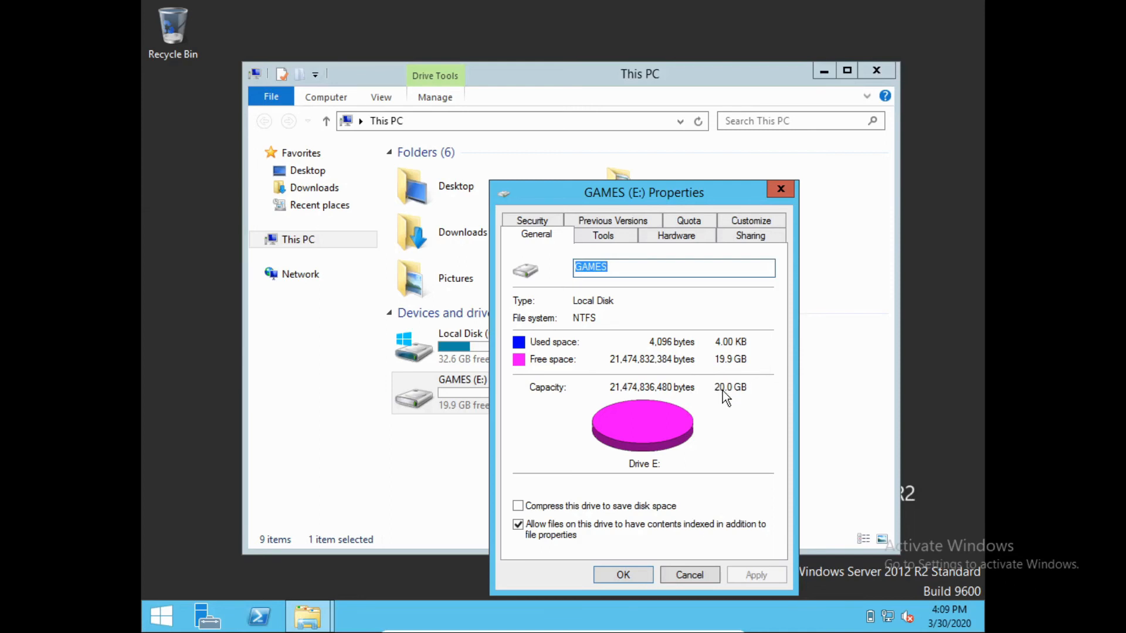
{"action": "left_click", "coordinate": [689, 574]}
{"action": "left_click", "coordinate": [889, 70]}
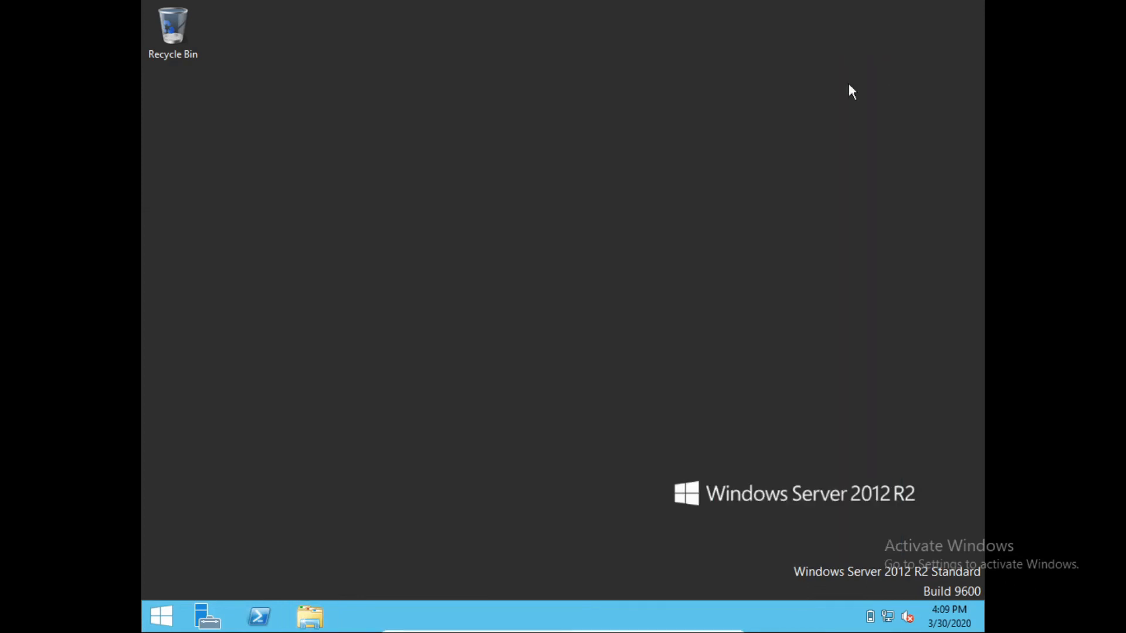
{"action": "right_click", "coordinate": [517, 98]}
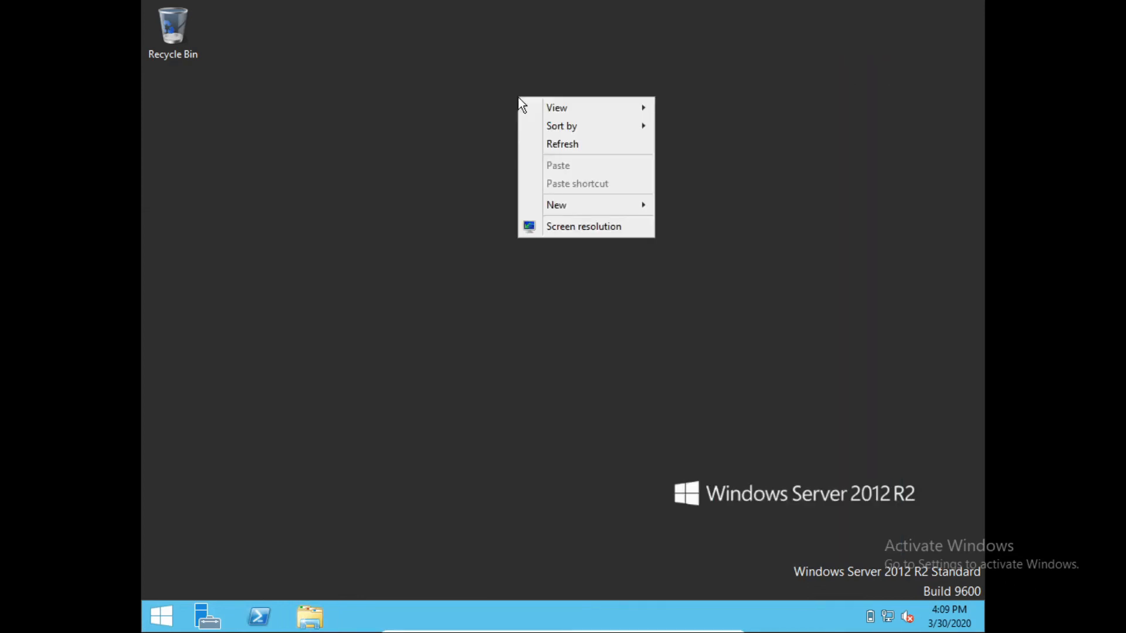
{"action": "left_click", "coordinate": [559, 141]}
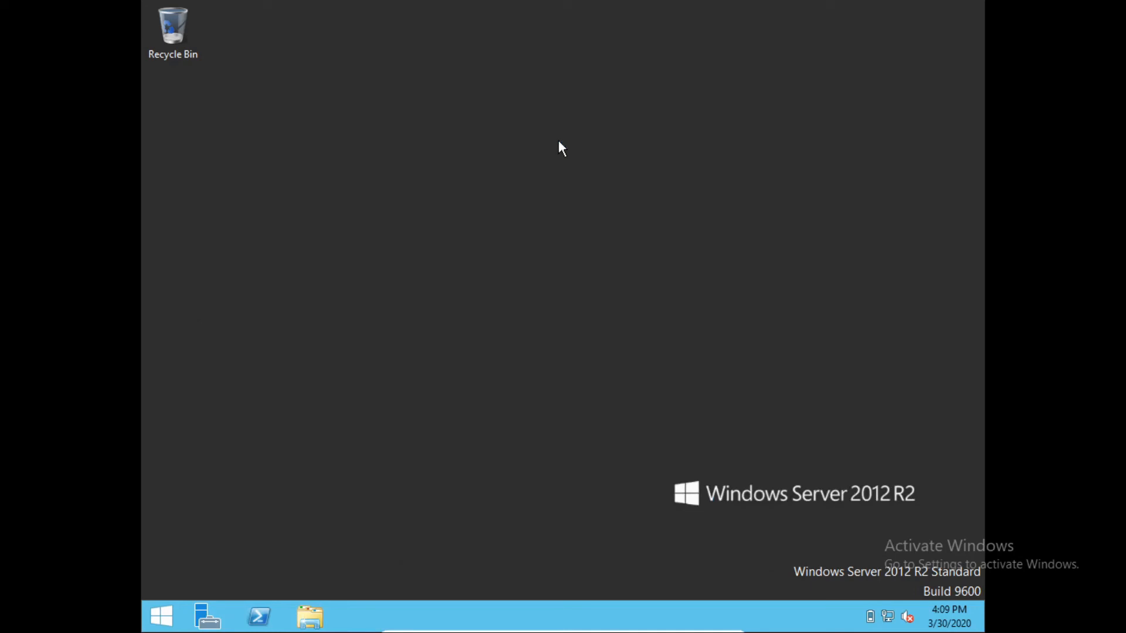
{"action": "left_click", "coordinate": [309, 617]}
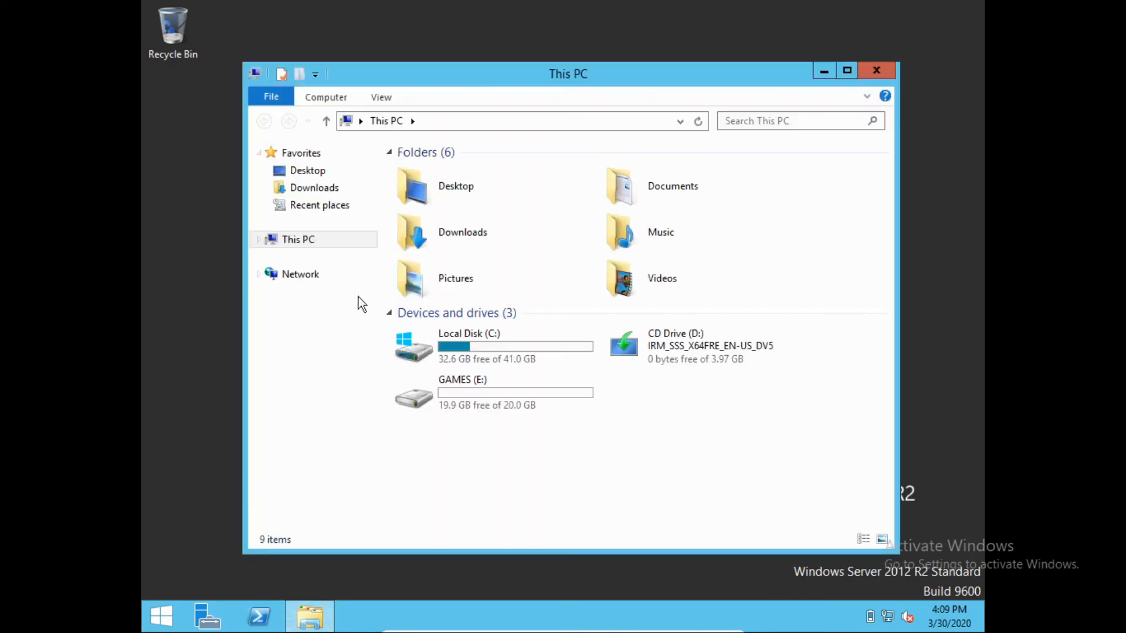
{"action": "left_click", "coordinate": [492, 384]}
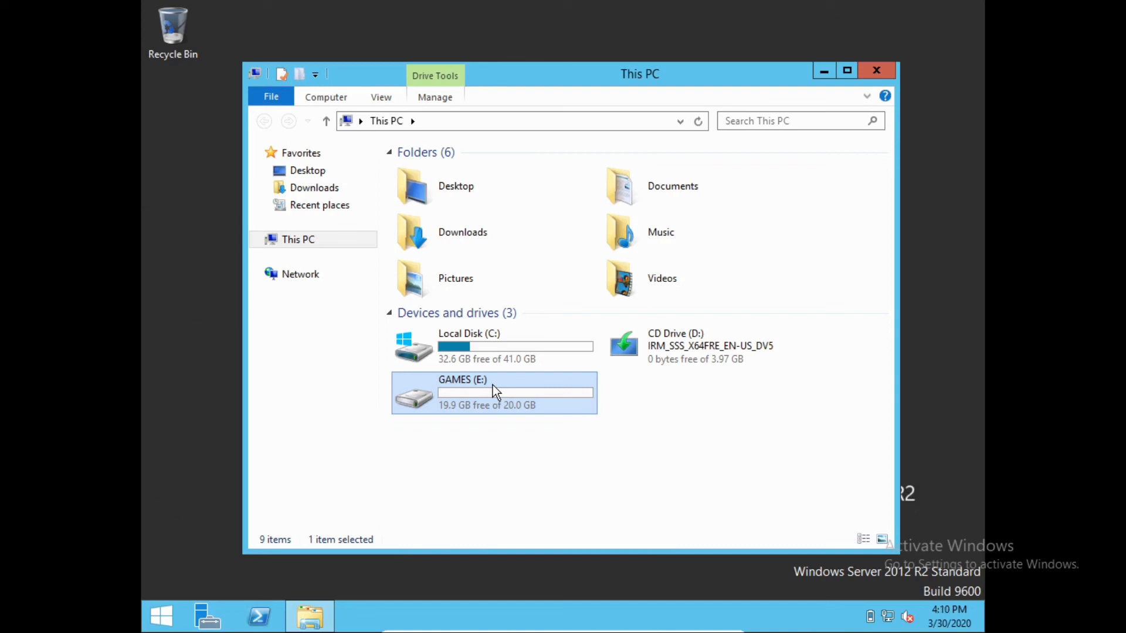
{"action": "key", "text": "alt+F4"}
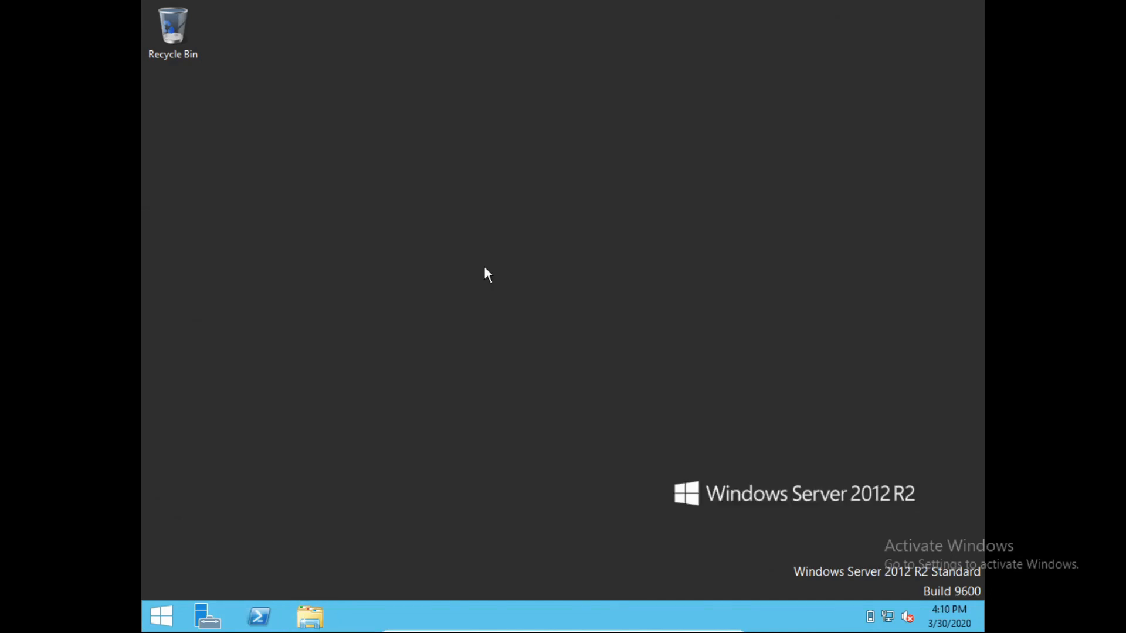